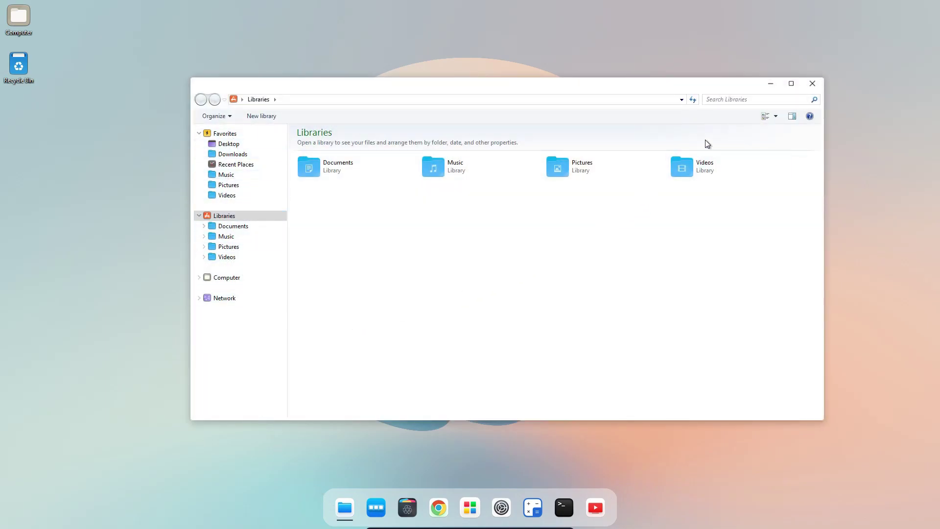
Minimize the Libraries window and restore it.
click(769, 85)
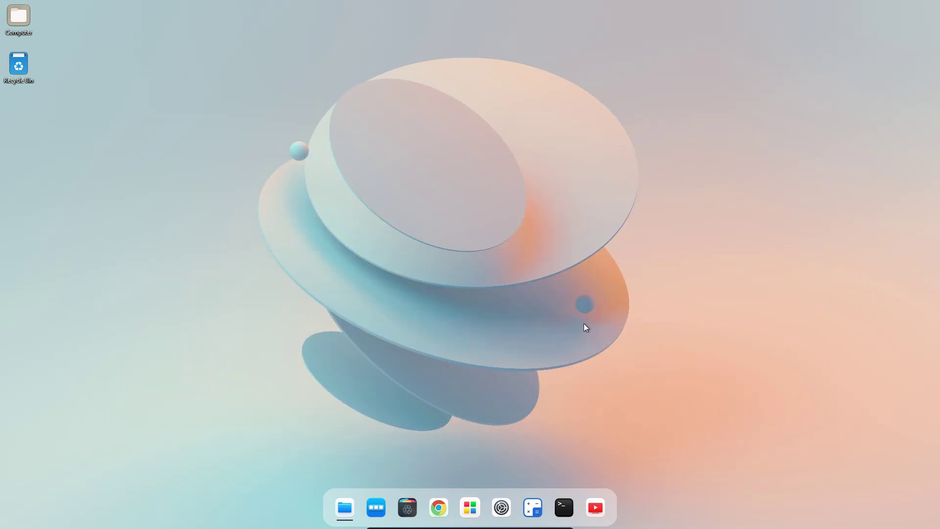
mouse_move(348, 512)
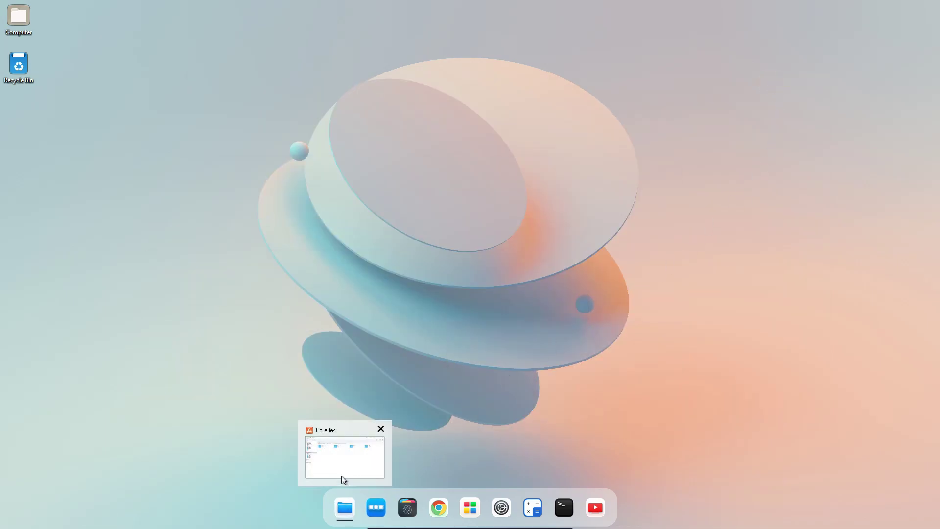
click(342, 461)
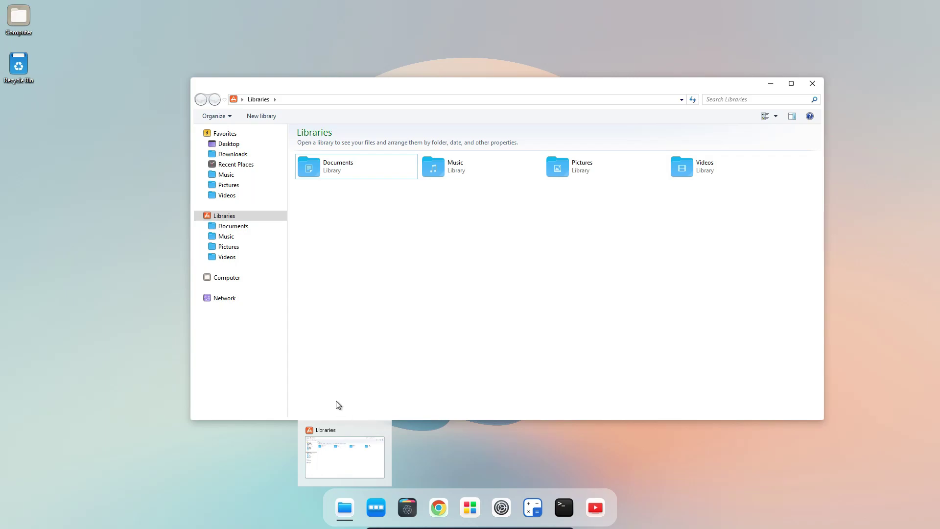
Browse Favorites, Libraries and Computer, open Local Disk (C:) to view its folders, and minimize the window.
click(243, 136)
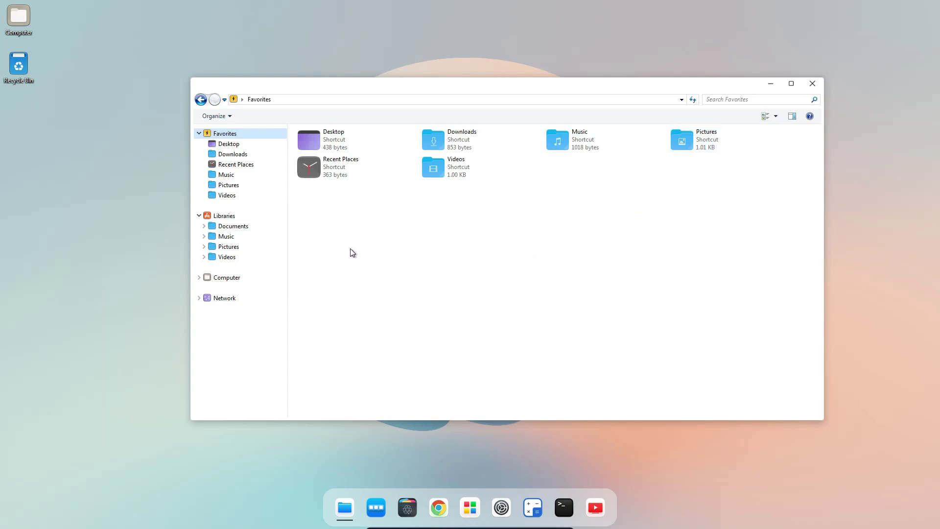
click(269, 215)
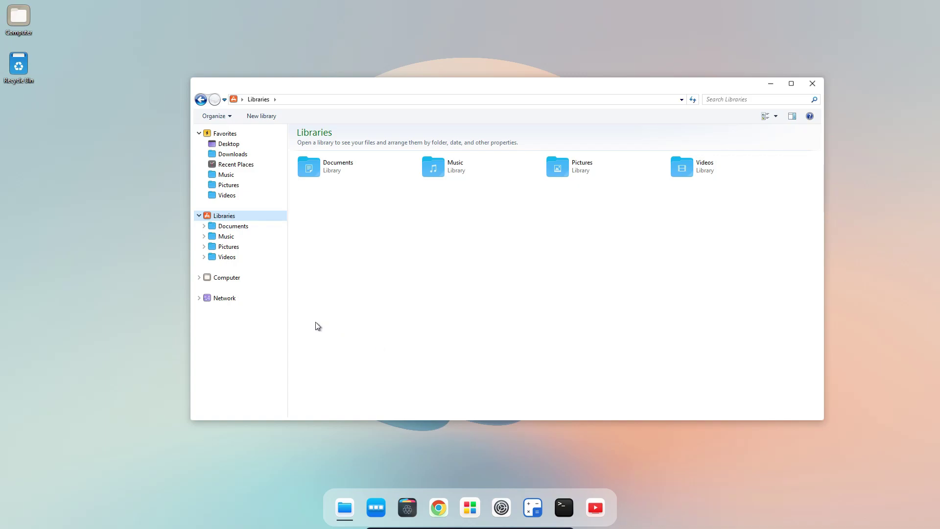
click(261, 277)
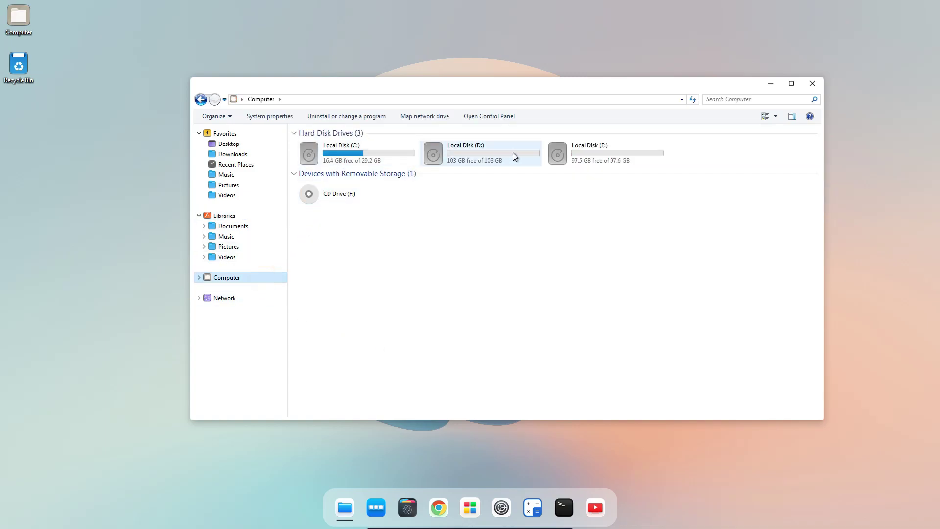
click(395, 160)
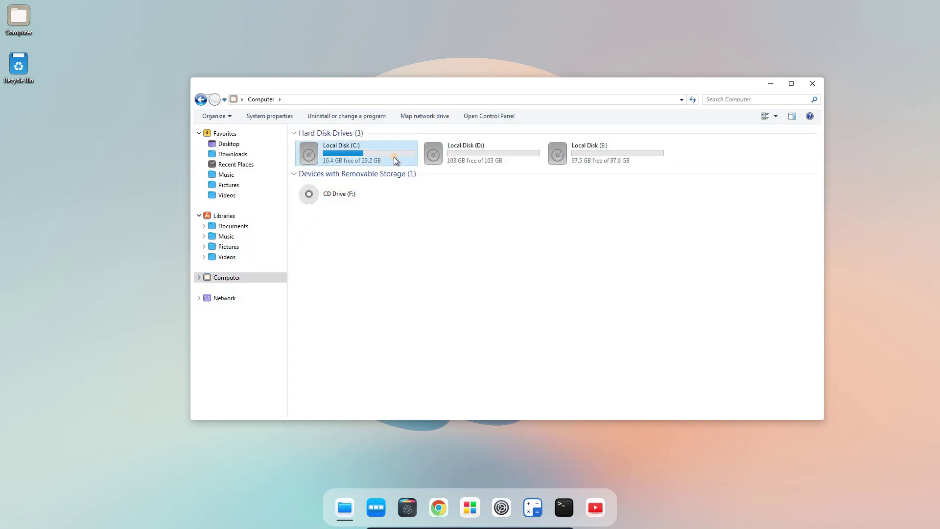
double_click(395, 161)
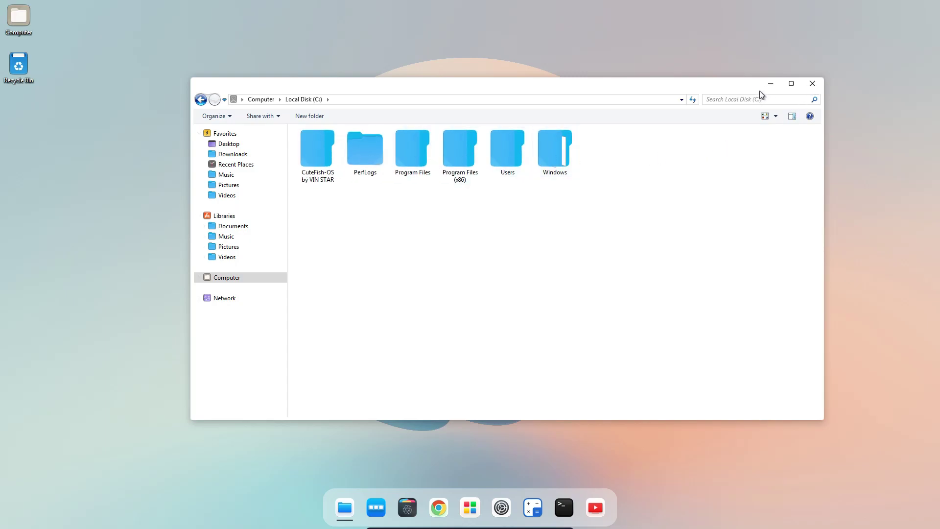
click(771, 86)
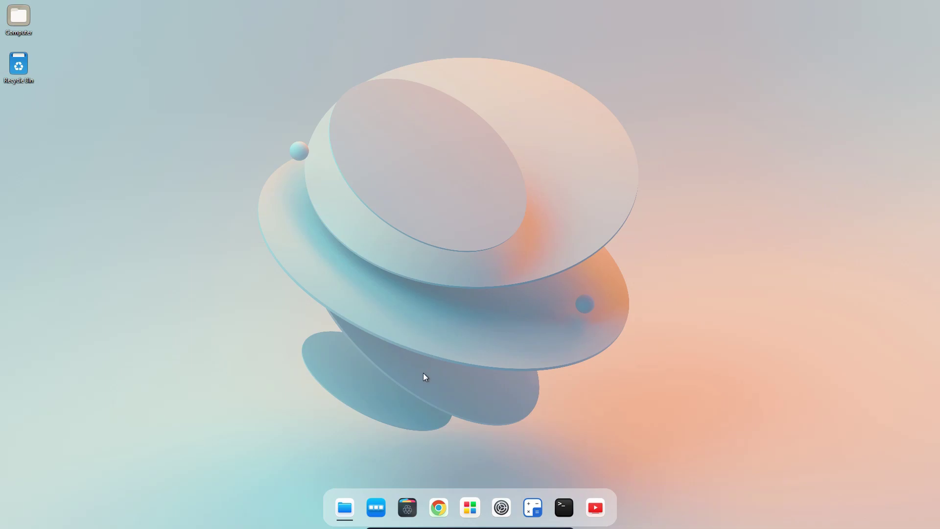
Open the Recycle Bin to view its contents, and close both the Recycle Bin and Local Disk (C:) windows.
click(407, 507)
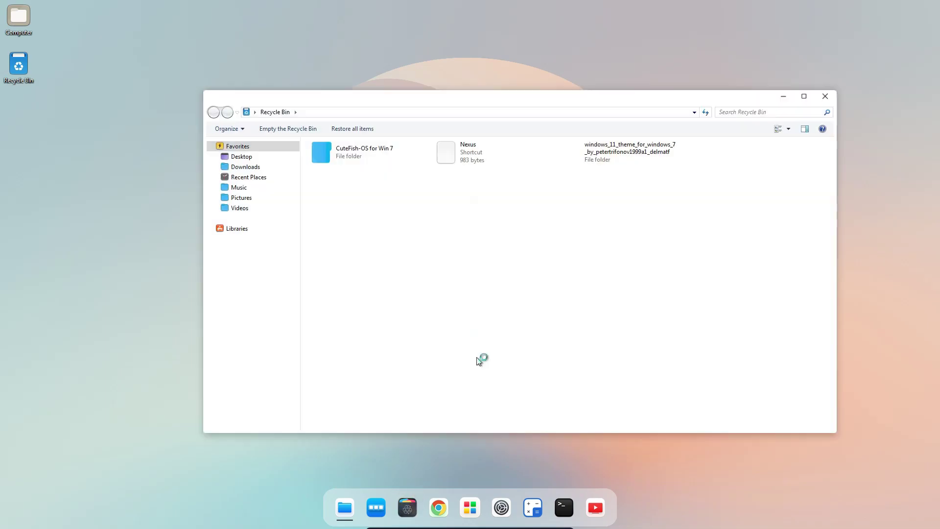
click(784, 96)
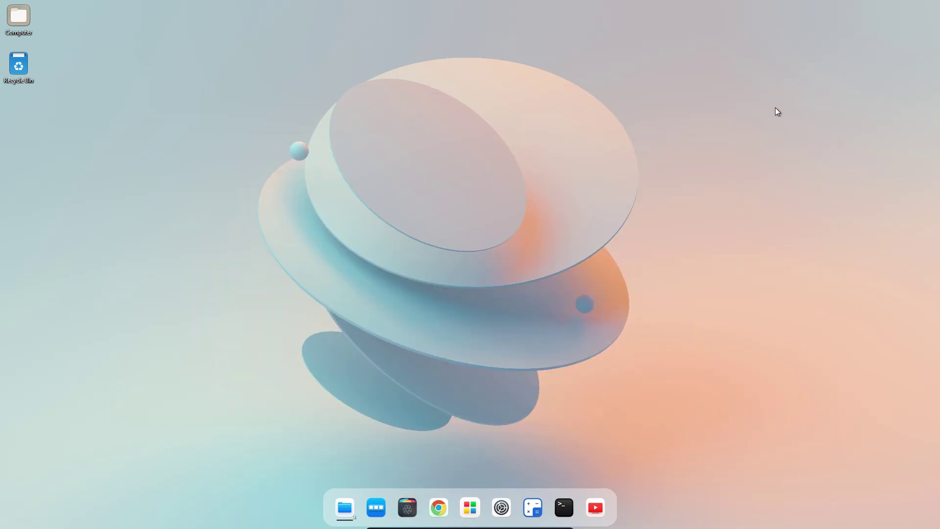
mouse_move(343, 505)
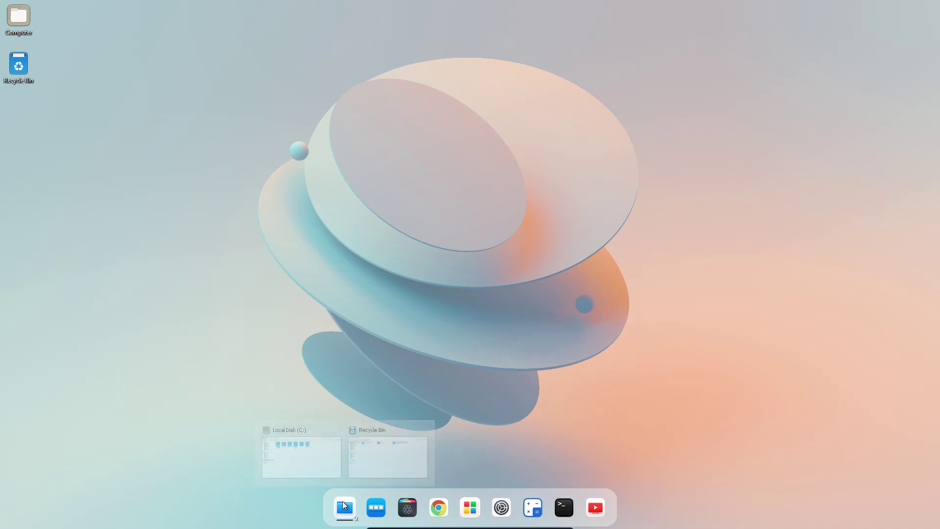
click(322, 453)
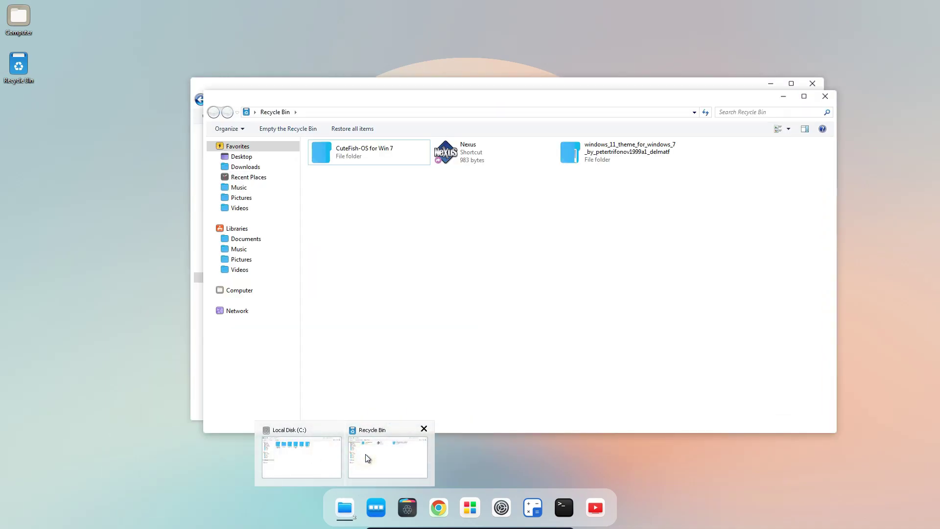
click(423, 430)
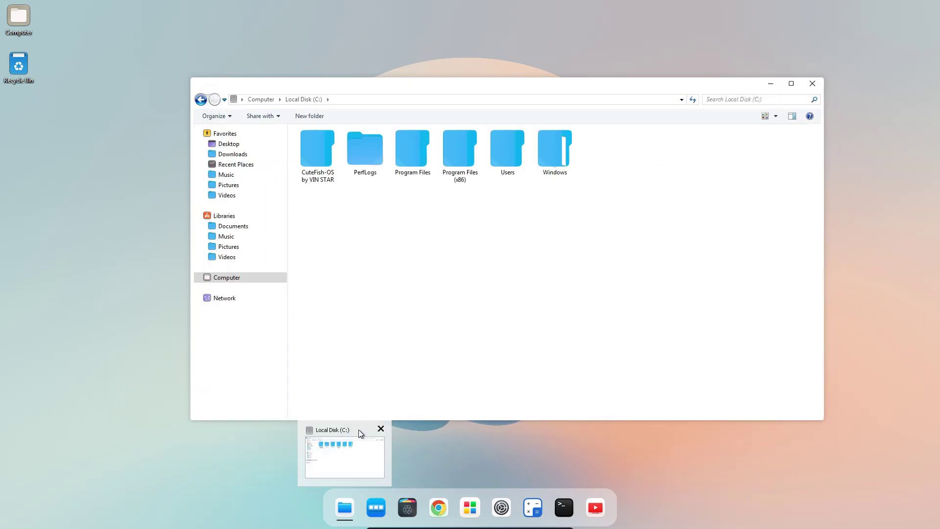
click(381, 430)
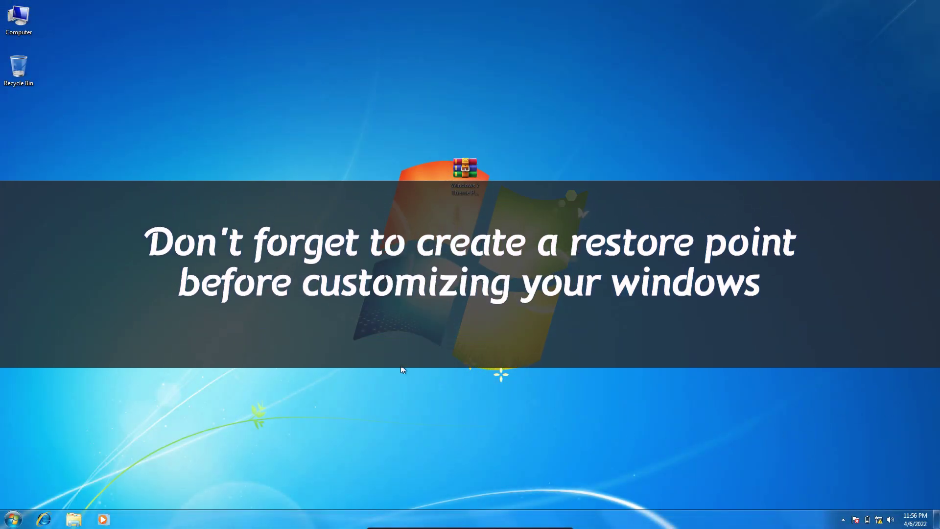
Search the Start menu for "create" and open the settings for creating a restore point.
click(17, 523)
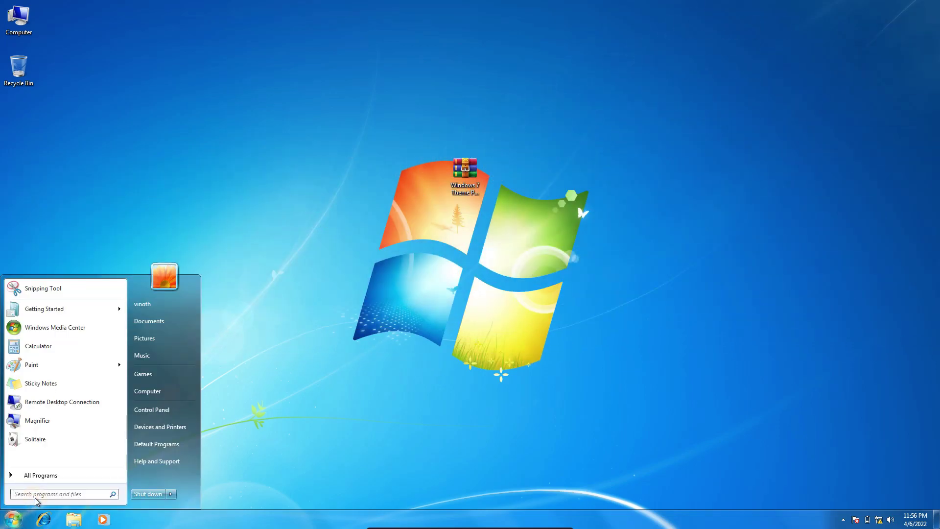
text(create)
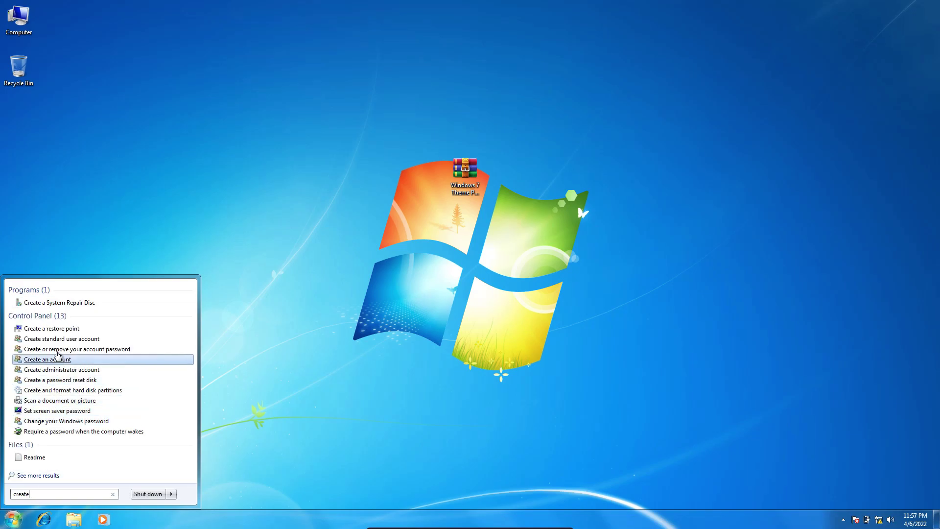
click(71, 328)
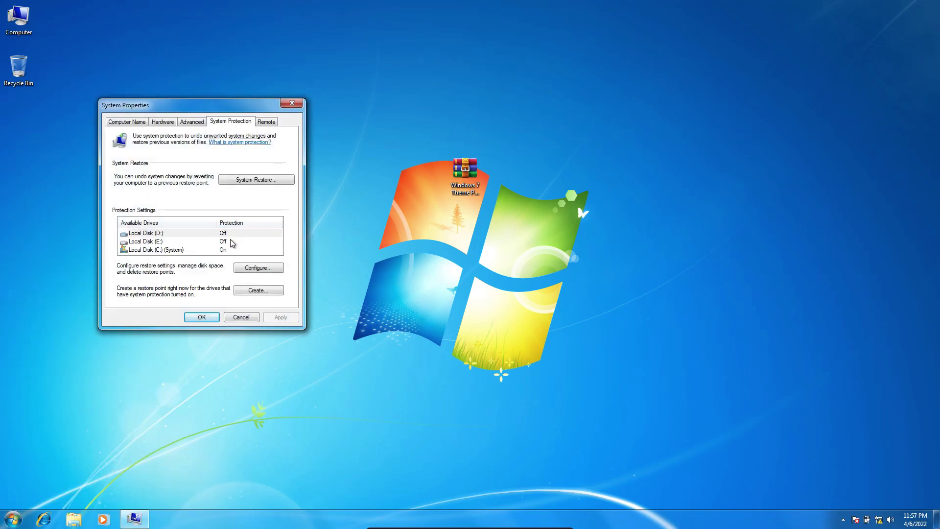
Configure system protection for Local Disk (C:) to restore system settings and previous versions of files, and apply the settings.
click(200, 250)
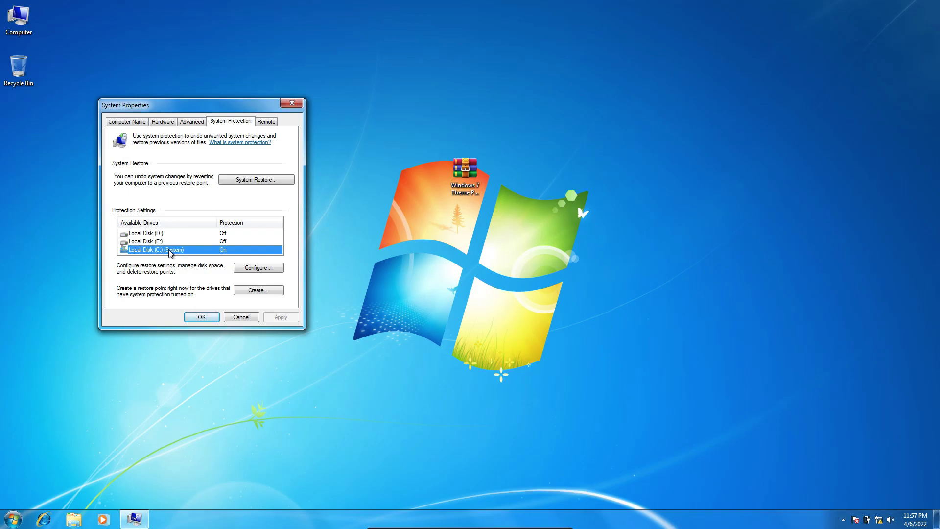
click(247, 269)
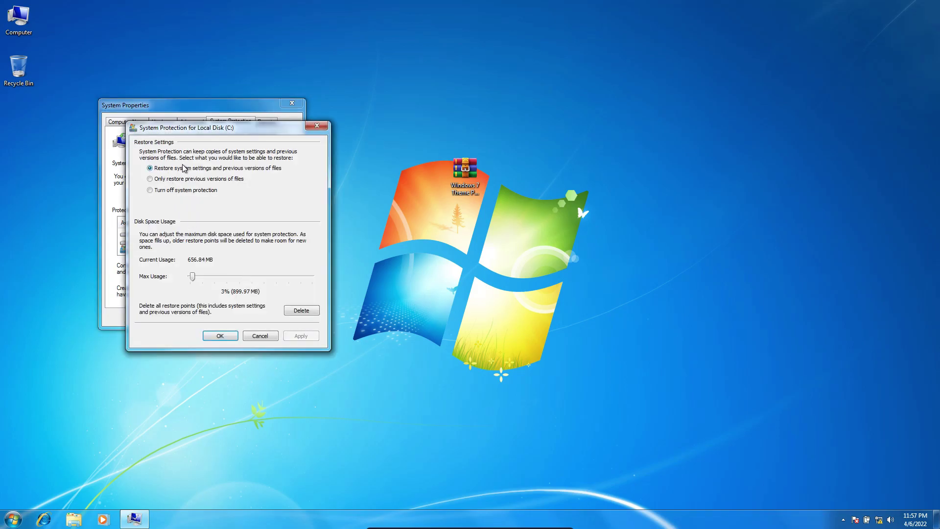
click(189, 169)
mouse_move(191, 276)
mouse_down()
mouse_move(248, 277)
mouse_move(193, 277)
mouse_up()
click(312, 339)
click(237, 338)
Create a restore point described as "new restror point" and close System Properties.
click(257, 293)
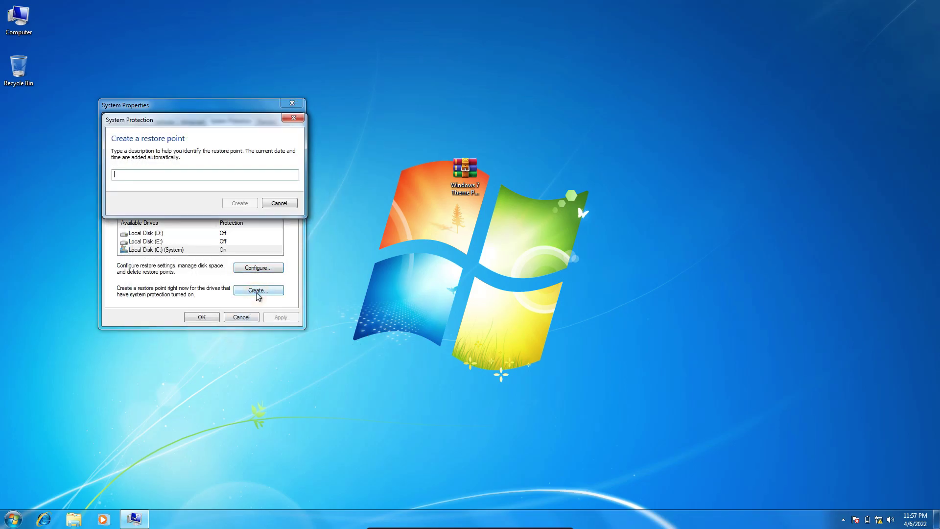
click(187, 177)
text(new restror point)
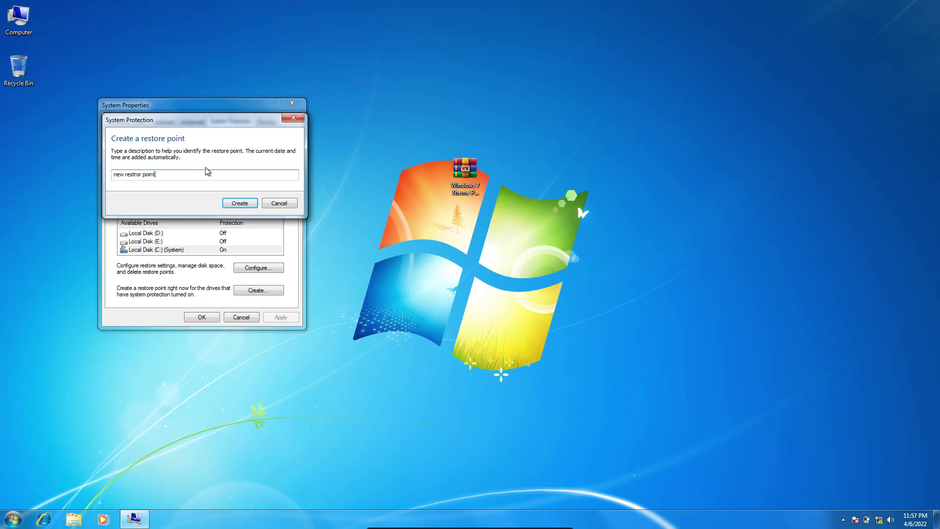
click(239, 203)
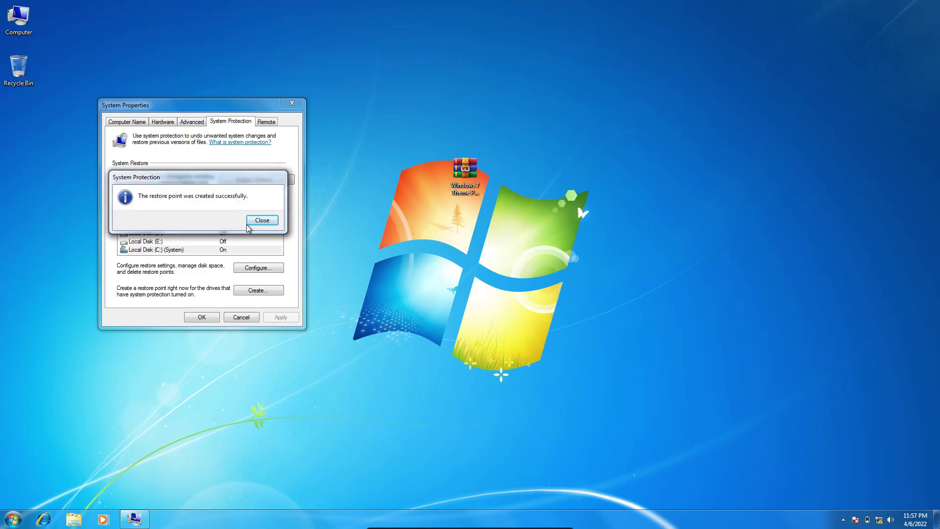
click(256, 220)
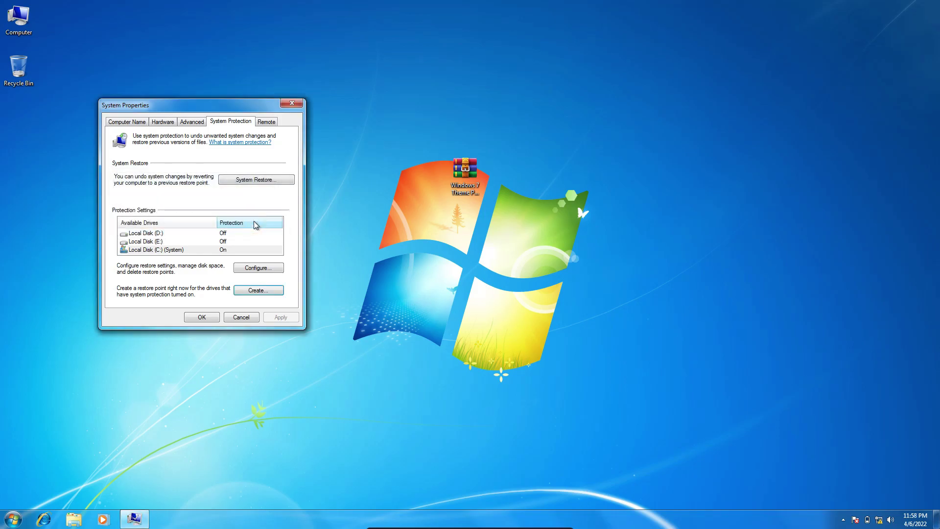
click(202, 318)
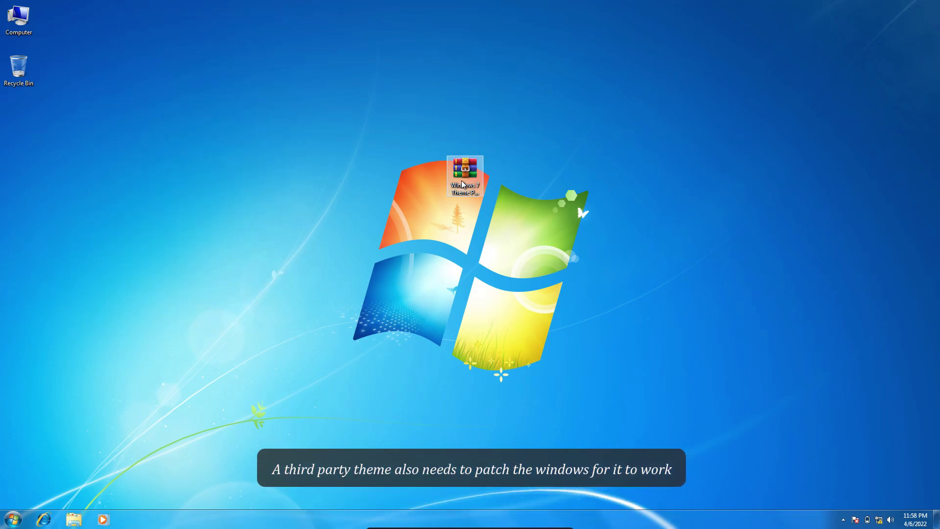
Extract the Windows 7 Theme Patcher archive to a folder on the desktop.
right_click(462, 182)
click(480, 208)
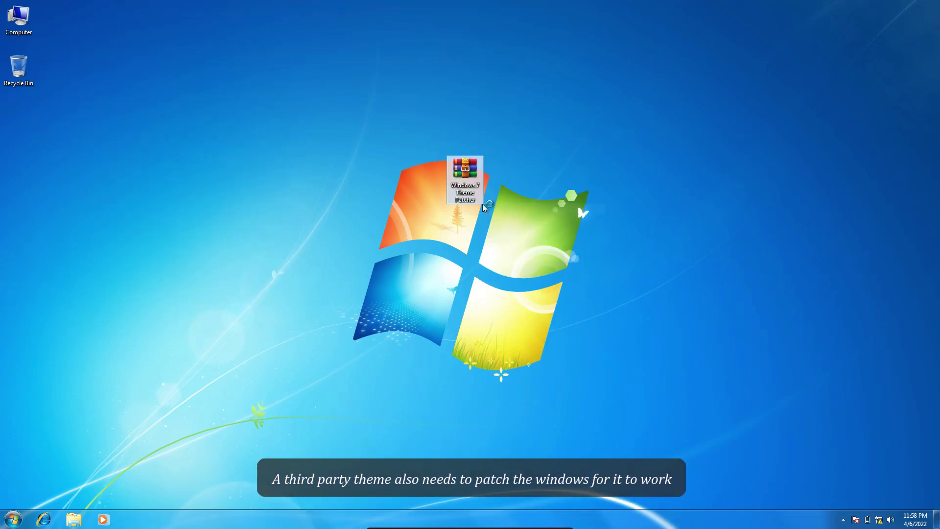
click(504, 369)
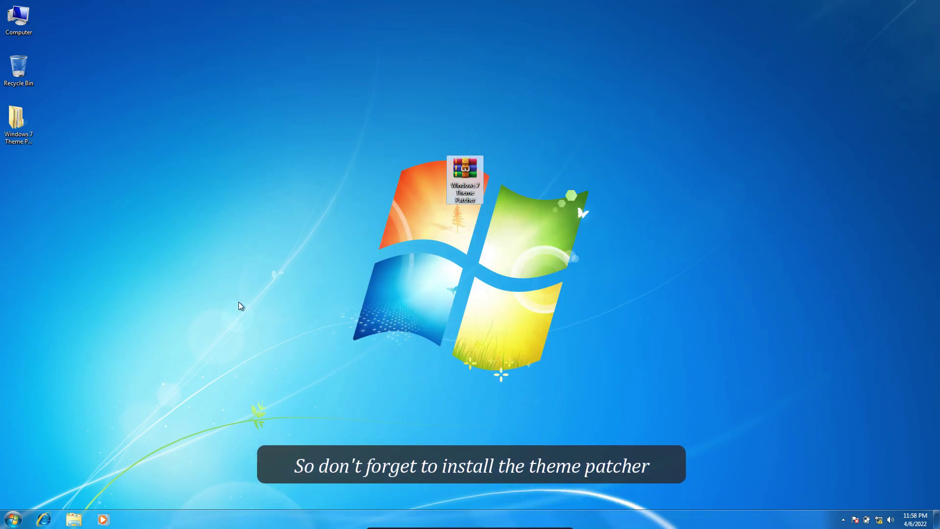
In the extracted folder, extract both the Theme resource changer and Universal Theme Patcher archives to the default Windows 7 Theme Patcher destination.
double_click(17, 123)
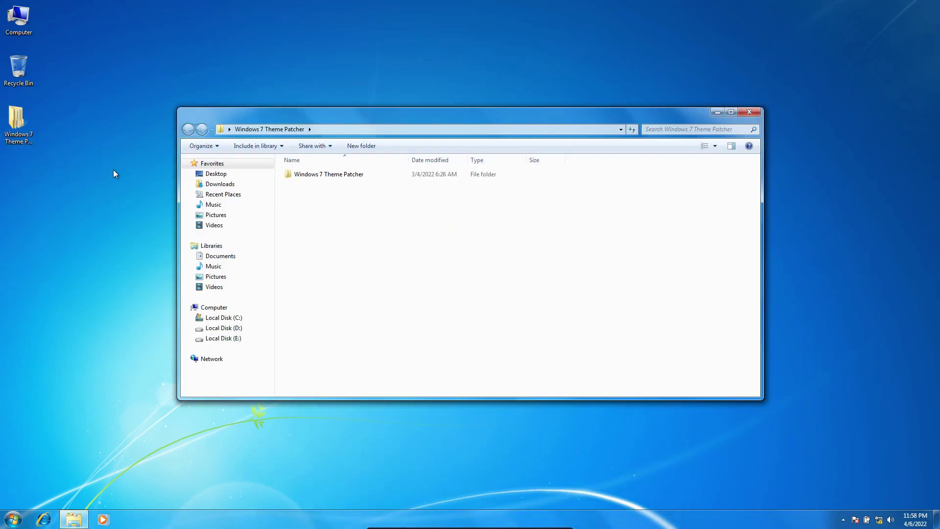
double_click(323, 175)
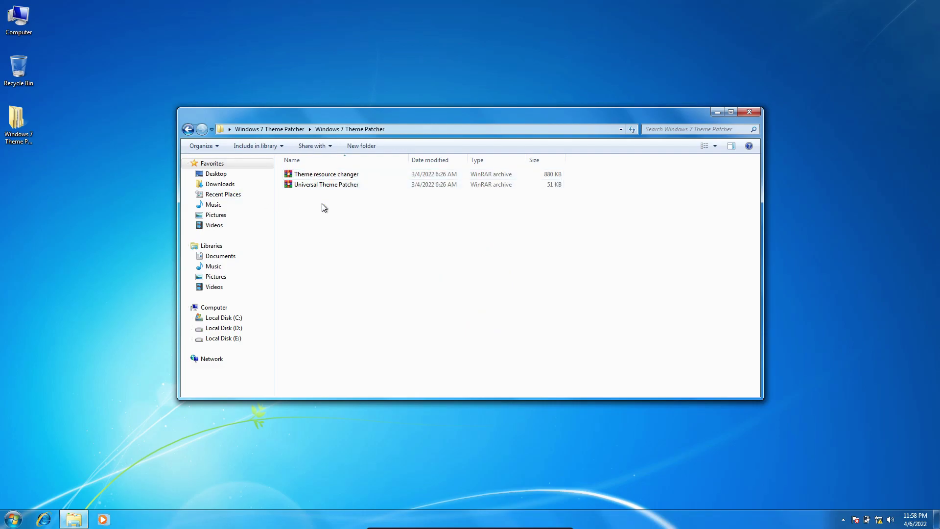
key(ctrl+a)
right_click(326, 176)
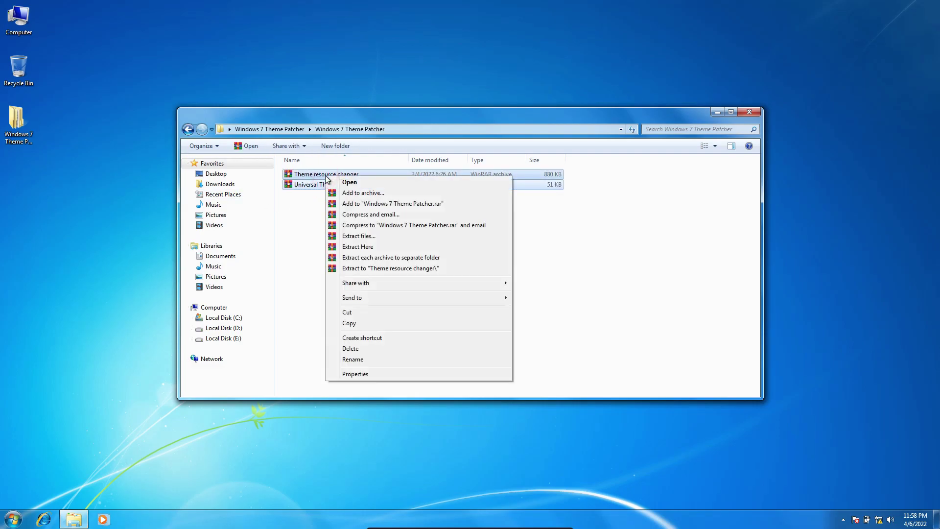
click(352, 236)
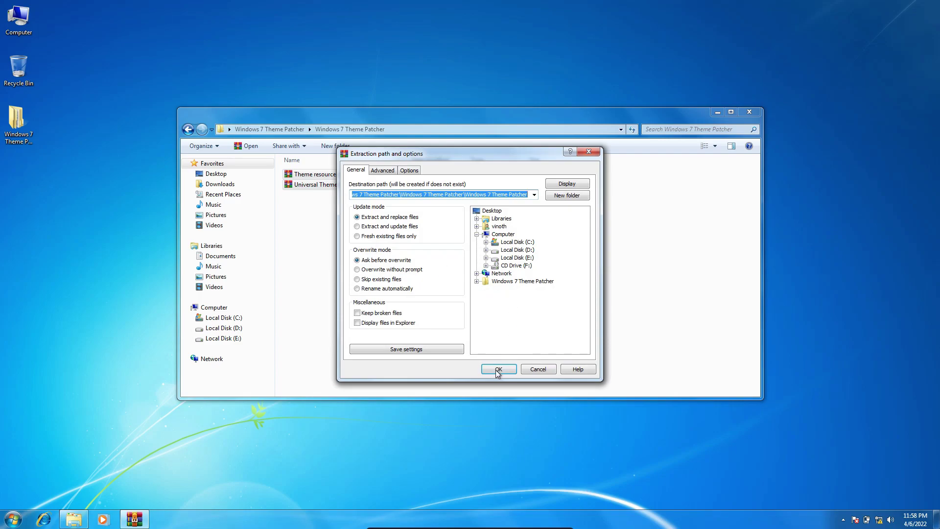
click(498, 369)
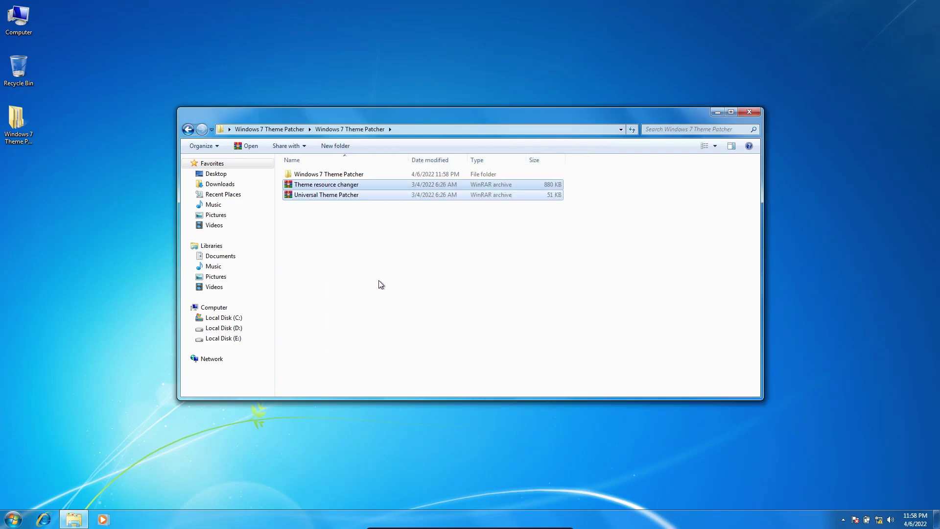
Open the extracted Theme resource changer folder and look over its X64 and X86 installers.
double_click(357, 176)
double_click(358, 175)
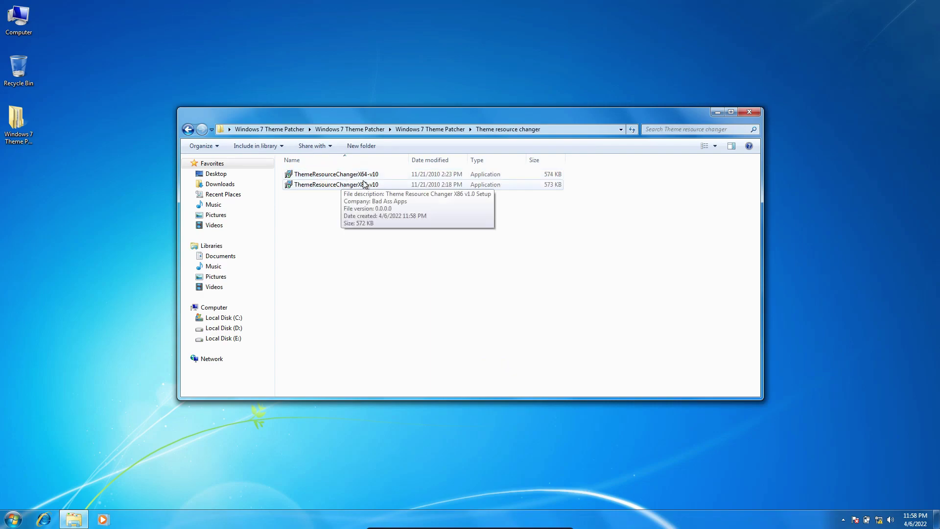
click(362, 178)
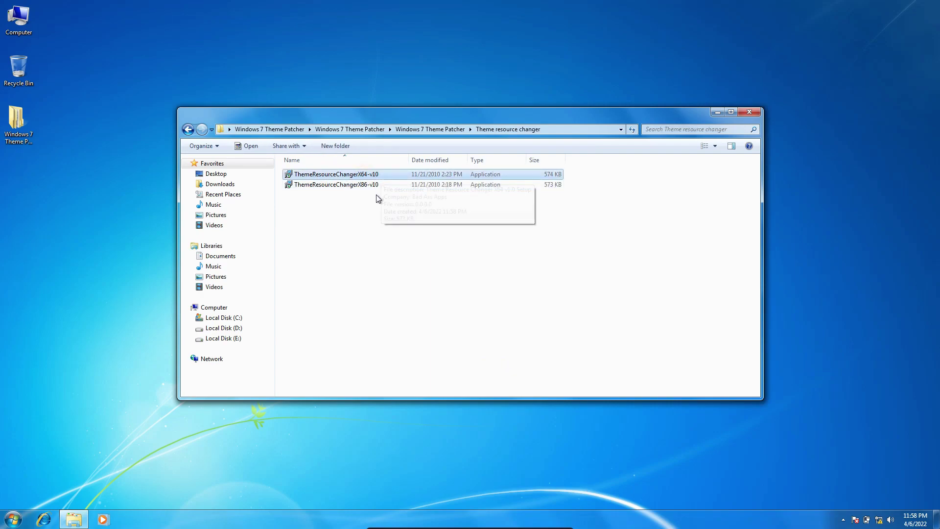
click(365, 185)
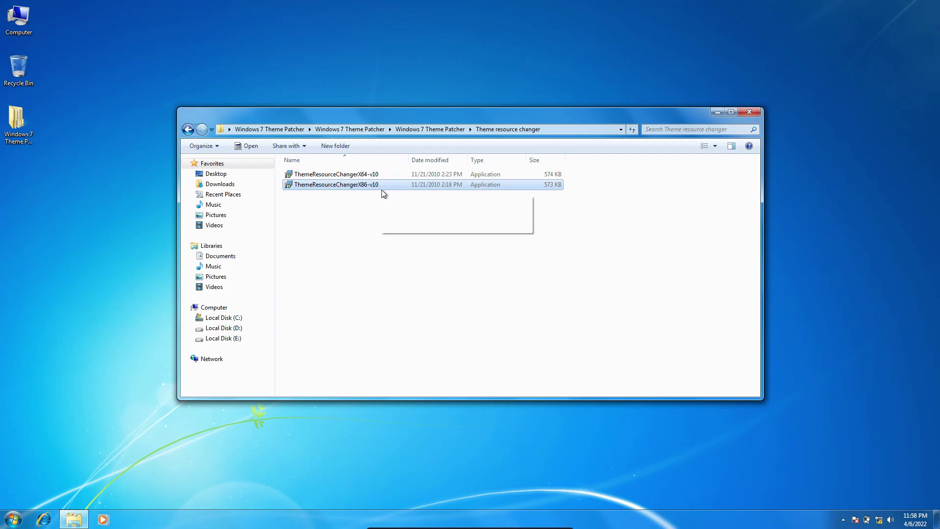
View the computer's properties to check whether Windows is a 32-bit or 64-bit system.
right_click(27, 31)
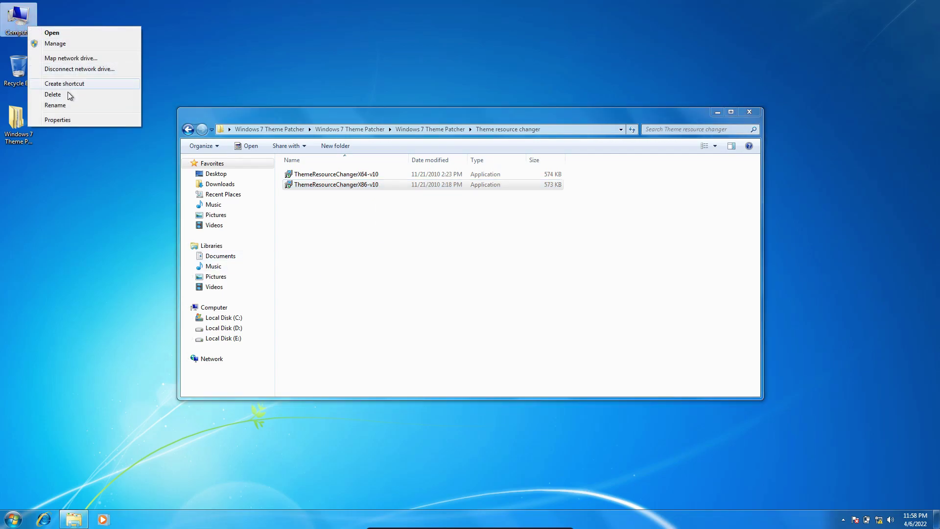
click(60, 119)
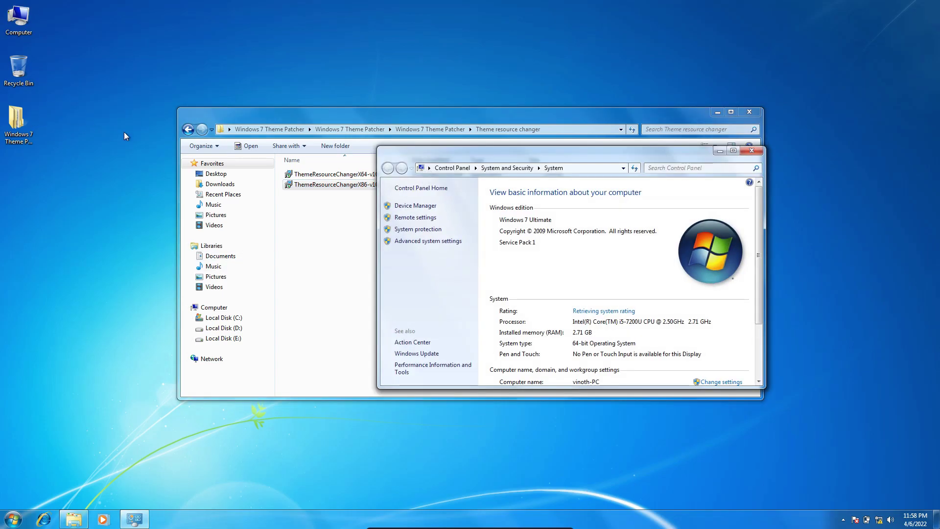
scroll(595, 265, down, 1)
scroll(595, 265, down, 1)
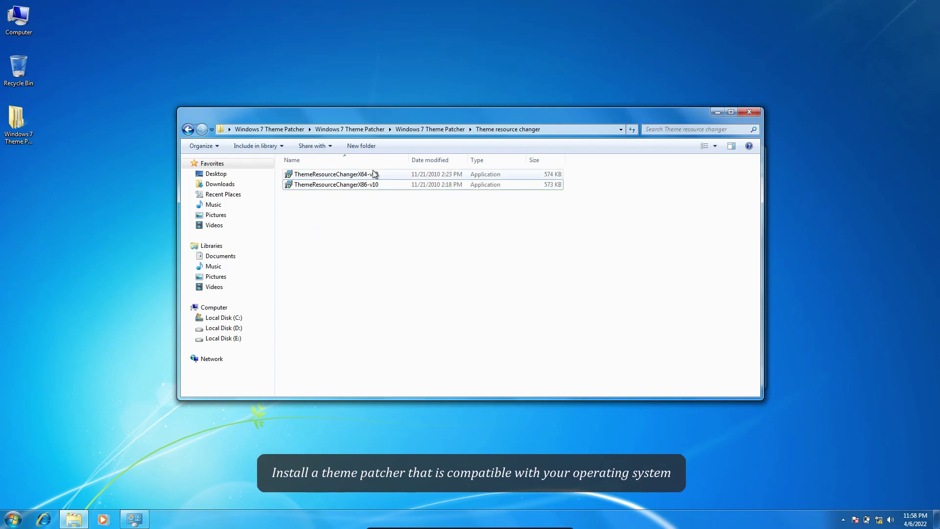
Install Theme Resource Changer X64 v1.0 to the default C:\Program Files\Theme Resource Changer folder and finish the wizard.
double_click(390, 175)
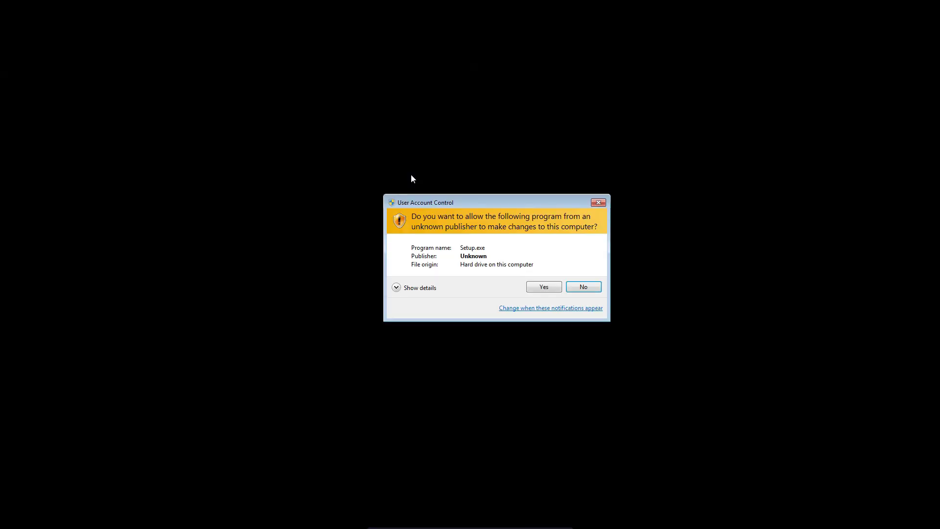
click(549, 285)
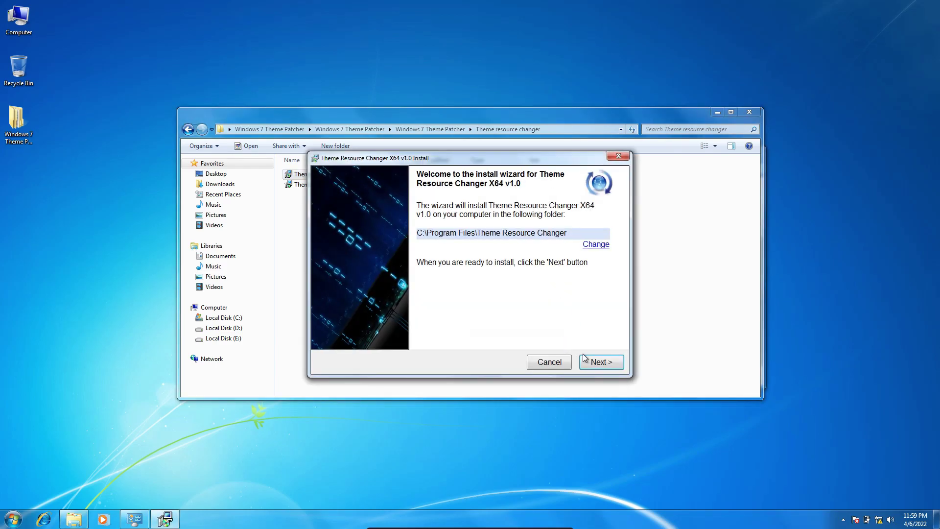
click(587, 361)
click(567, 319)
click(602, 362)
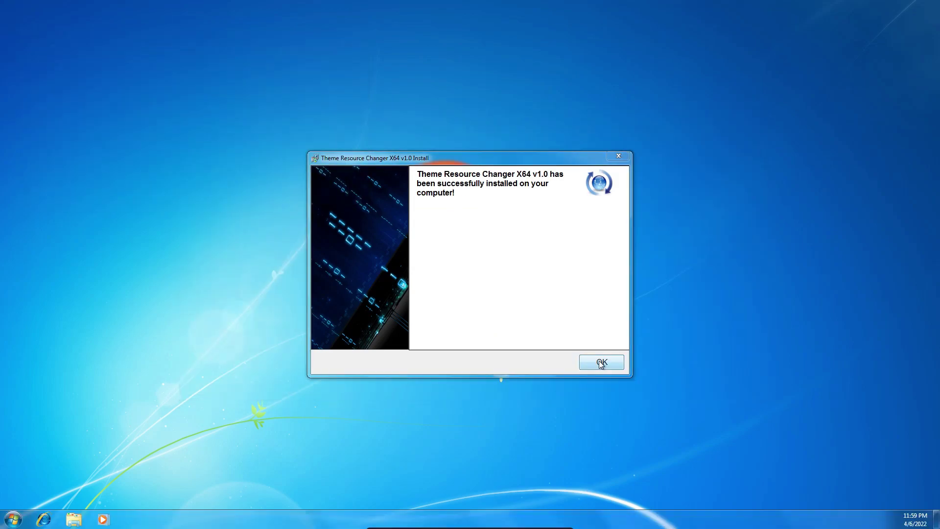
click(601, 363)
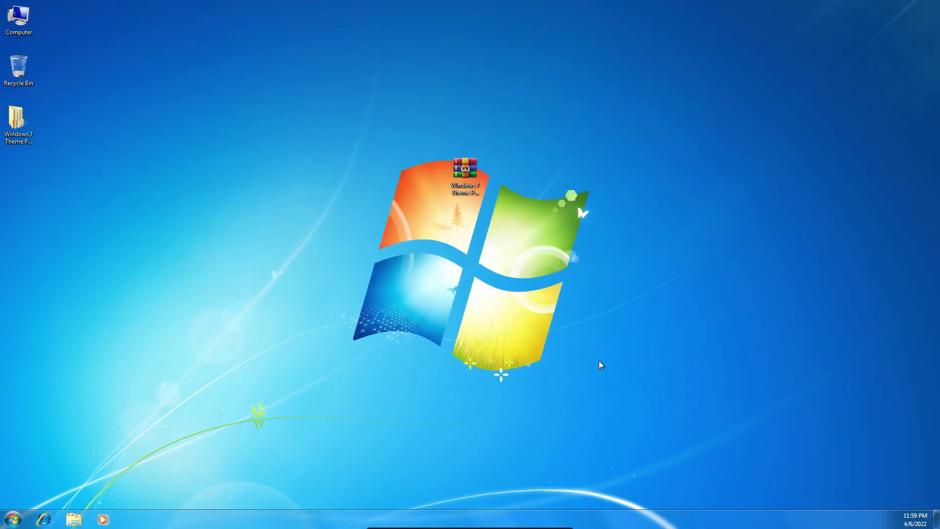
Launch UniversalThemePatcher-x64 from the extracted Universal Theme Patcher folder, using English as the interface language.
double_click(22, 124)
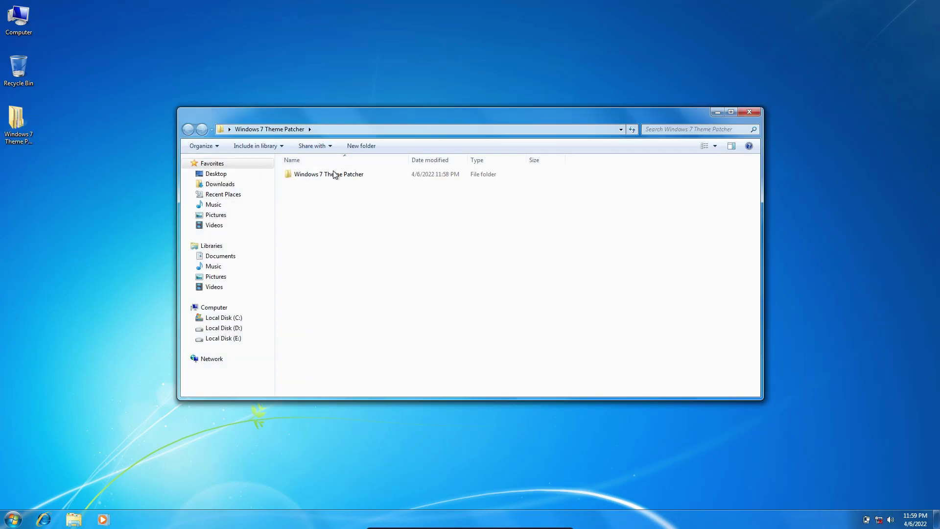
double_click(334, 174)
double_click(333, 174)
click(320, 186)
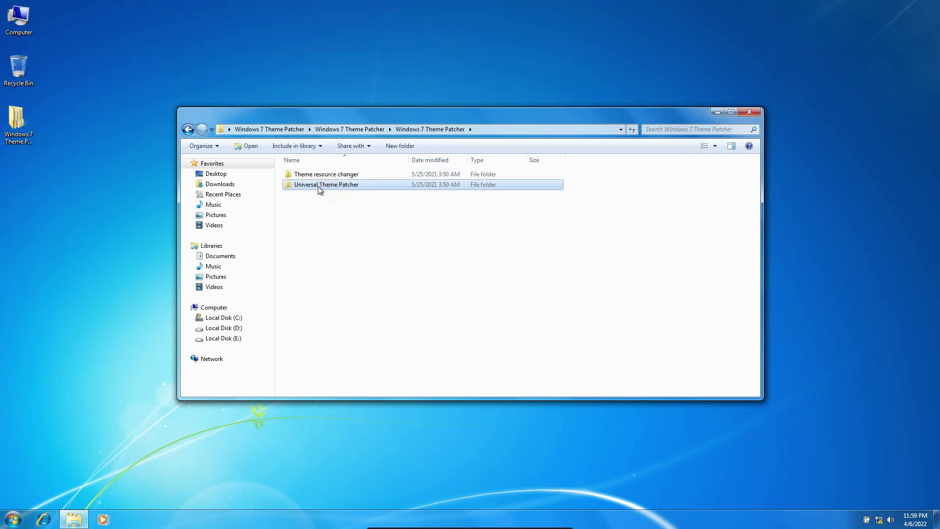
double_click(363, 185)
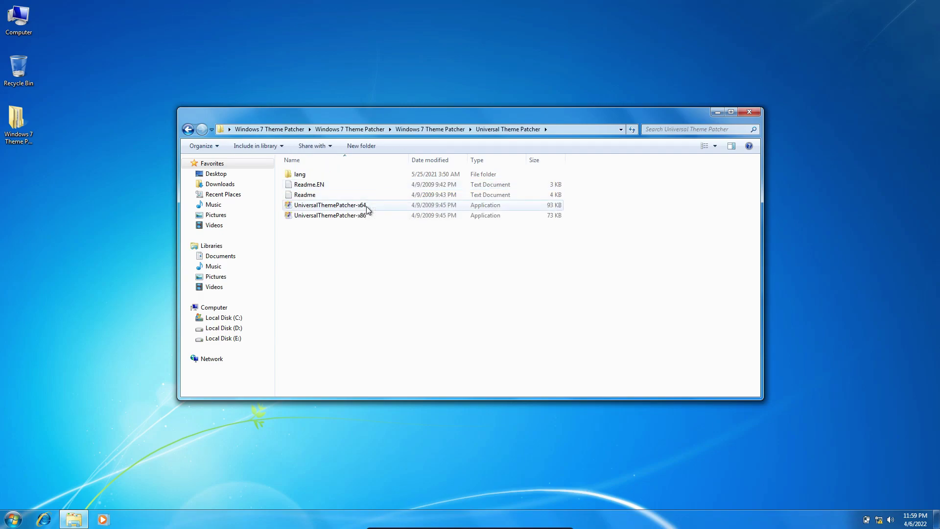
double_click(369, 207)
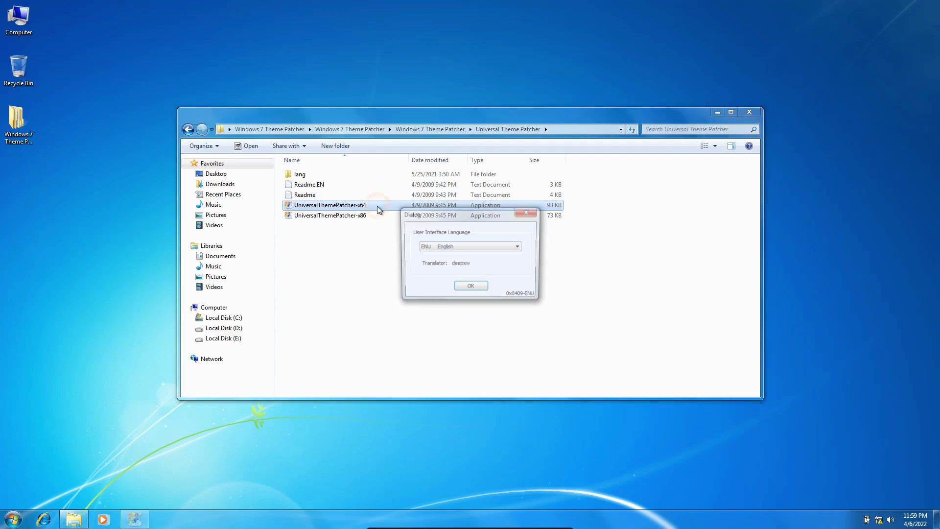
click(468, 286)
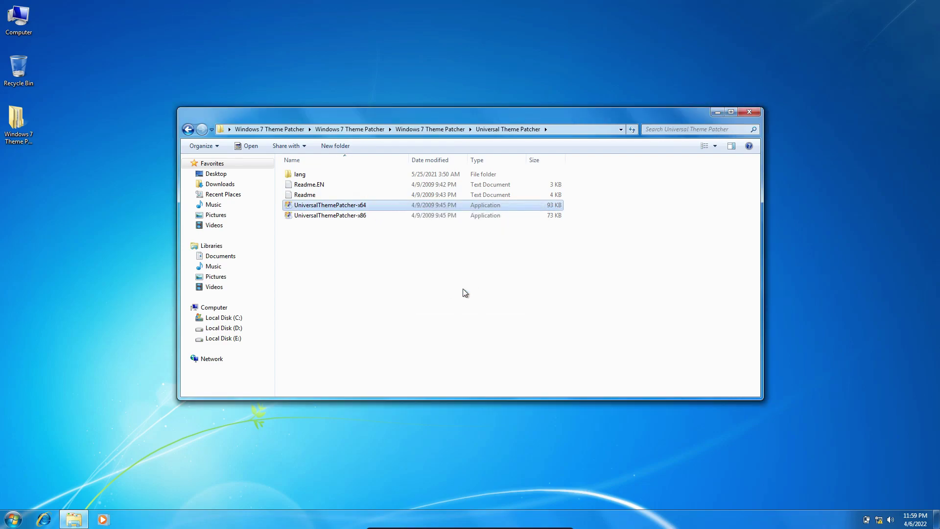
click(499, 306)
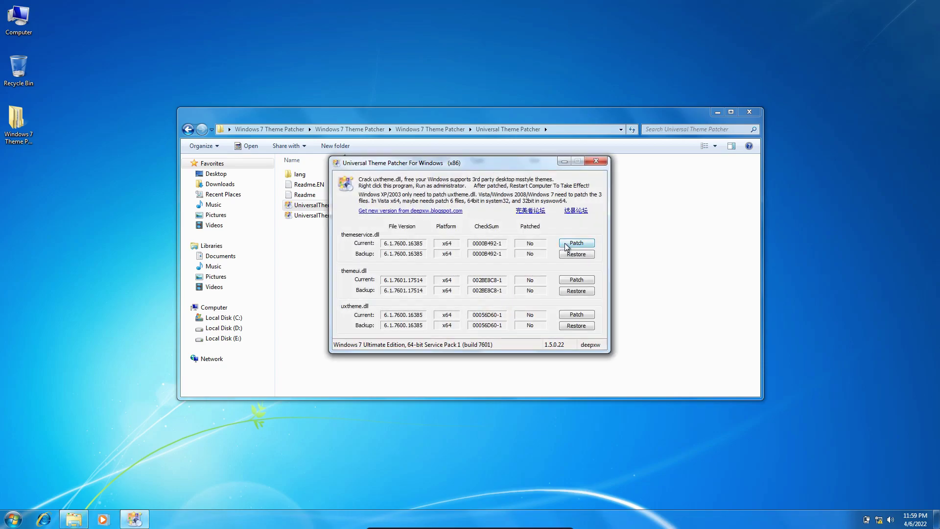
Patch themeservice.dll, themeui.dll and uxtheme.dll in Universal Theme Patcher, and restart the computer.
click(493, 278)
click(567, 280)
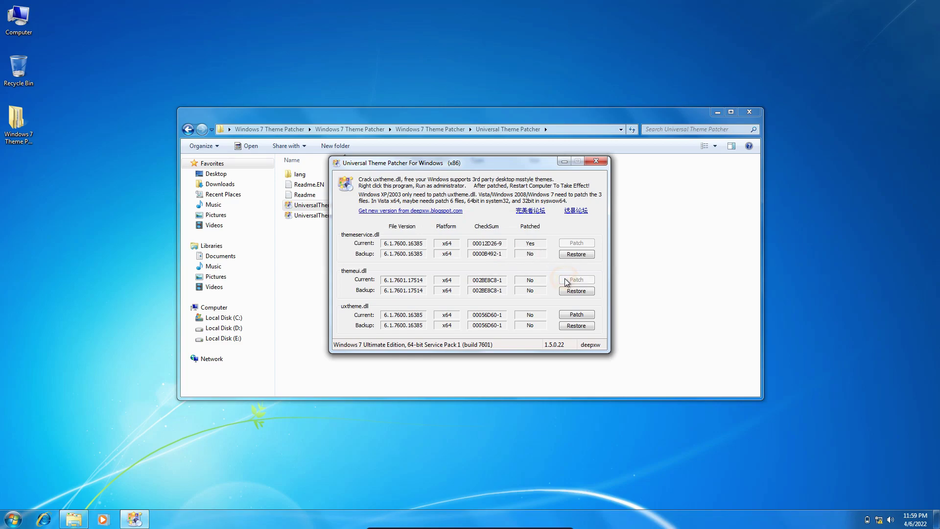
click(499, 283)
click(566, 315)
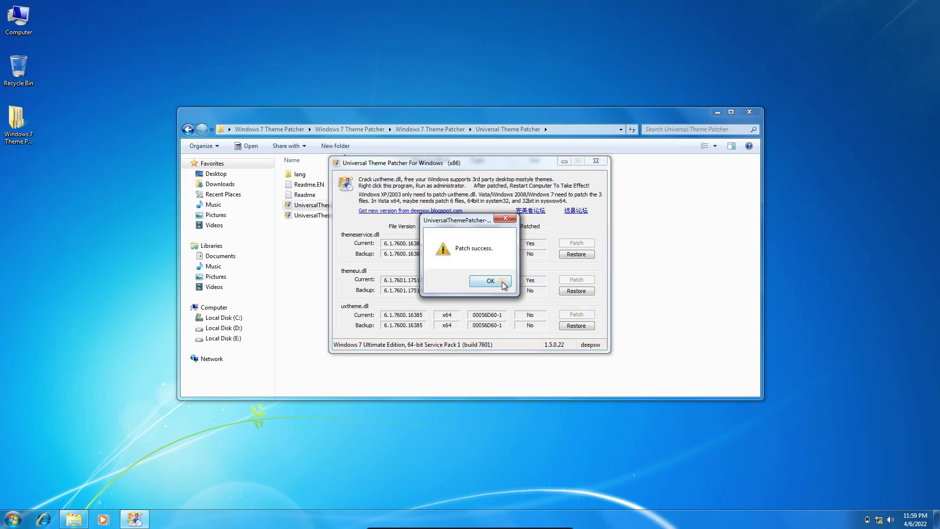
click(503, 283)
drag(504, 220, 341, 212)
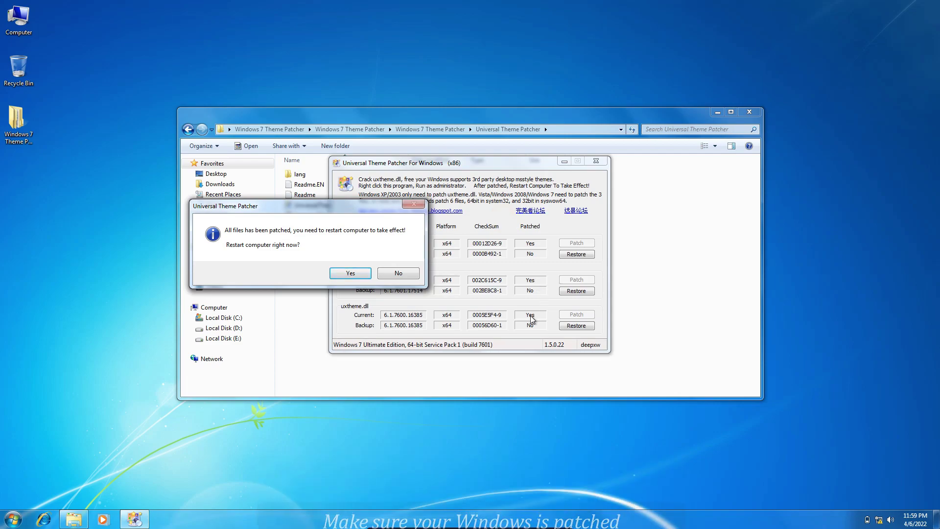
click(353, 277)
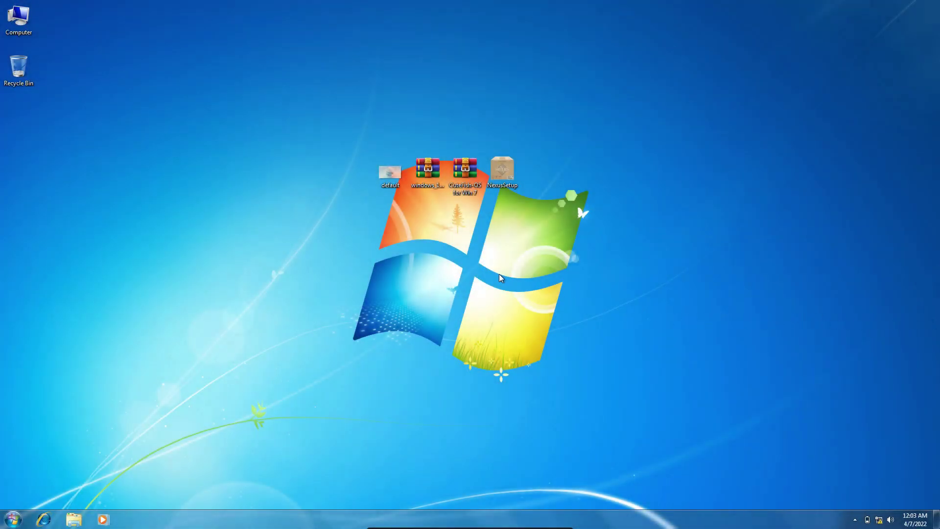
Set the image named default as the desktop background.
right_click(393, 170)
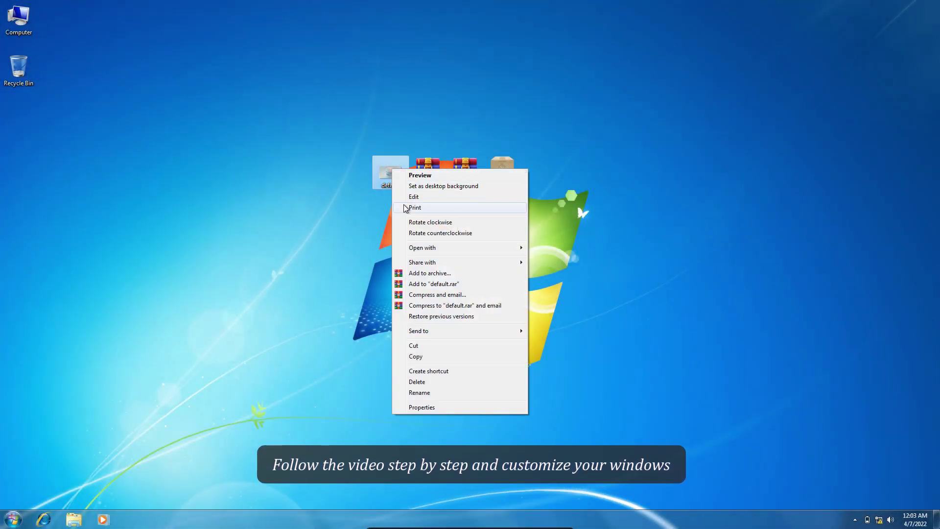
click(410, 188)
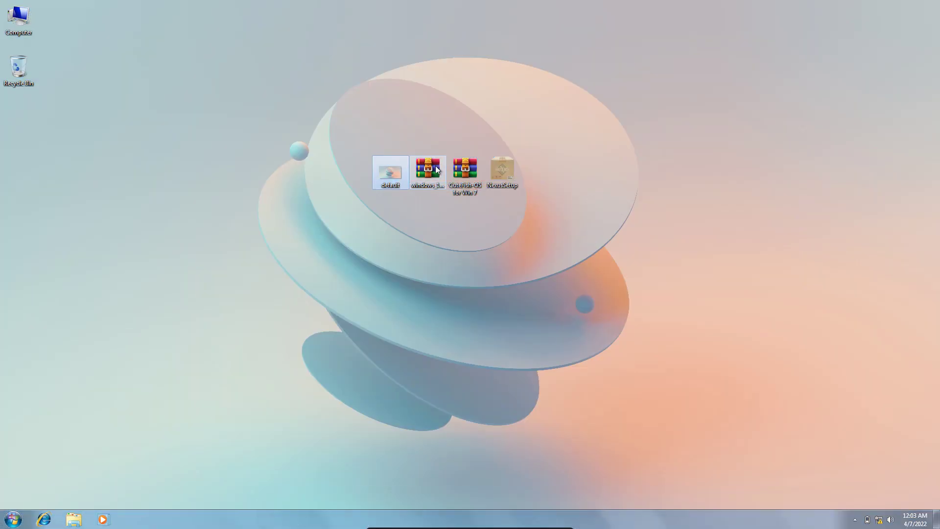
Extract the windows_11_theme_for_windows_7 archive to its own folder on the desktop.
right_click(436, 169)
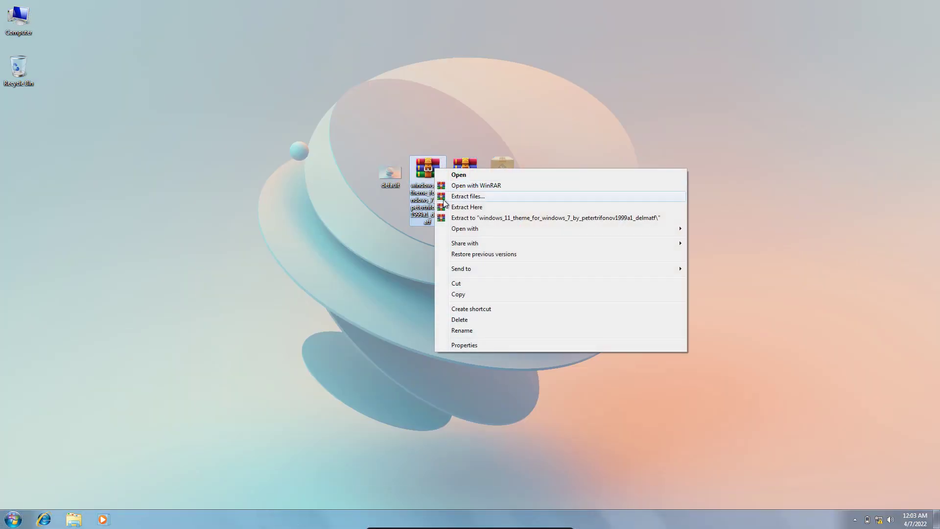
click(443, 197)
click(513, 372)
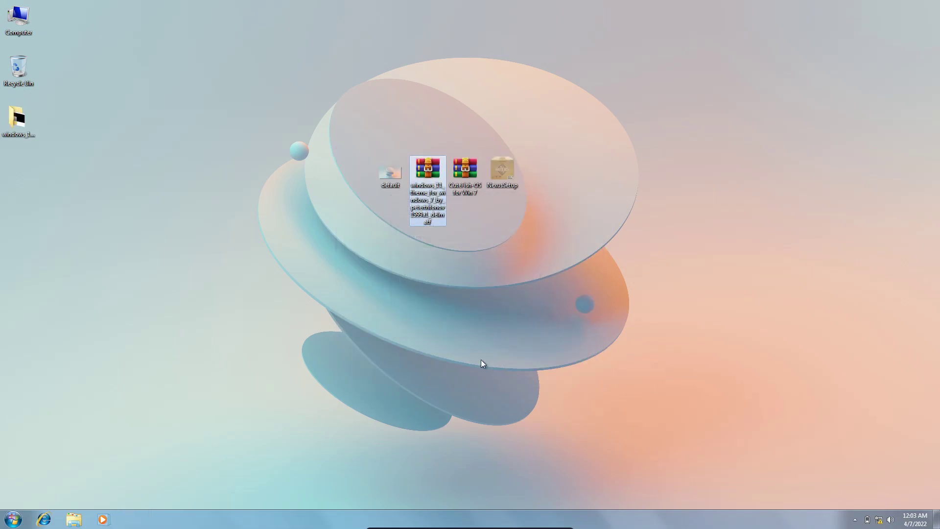
Copy both the 11 folder and the 11 theme file from the extracted Windows 11 theme folder.
double_click(18, 120)
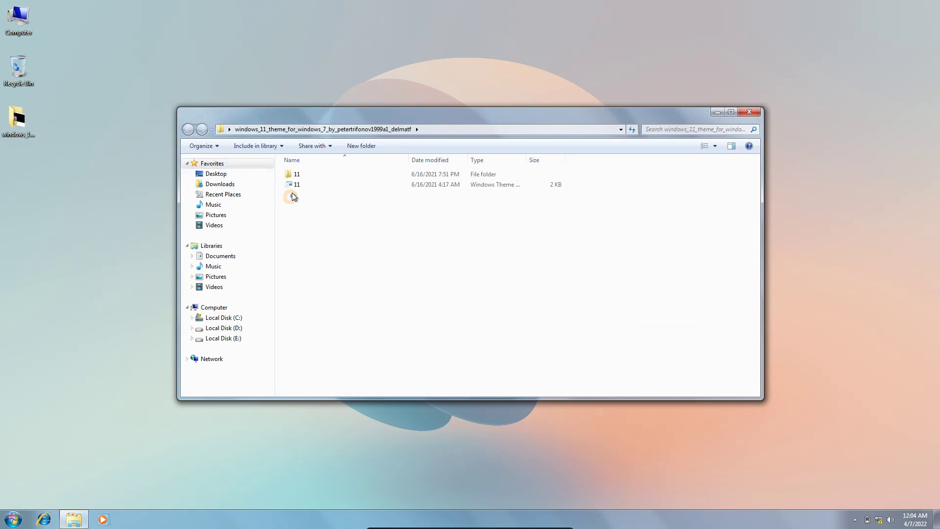
drag(293, 197, 295, 174)
right_click(296, 174)
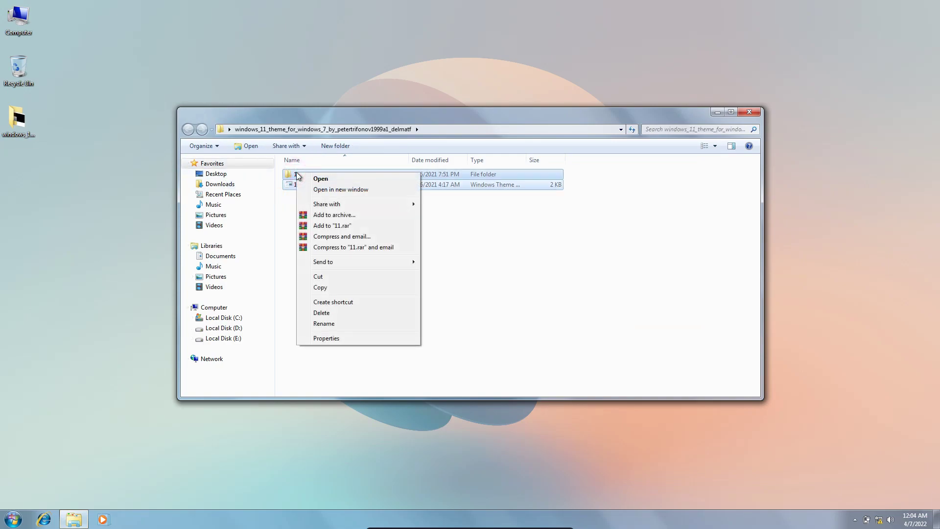
click(330, 288)
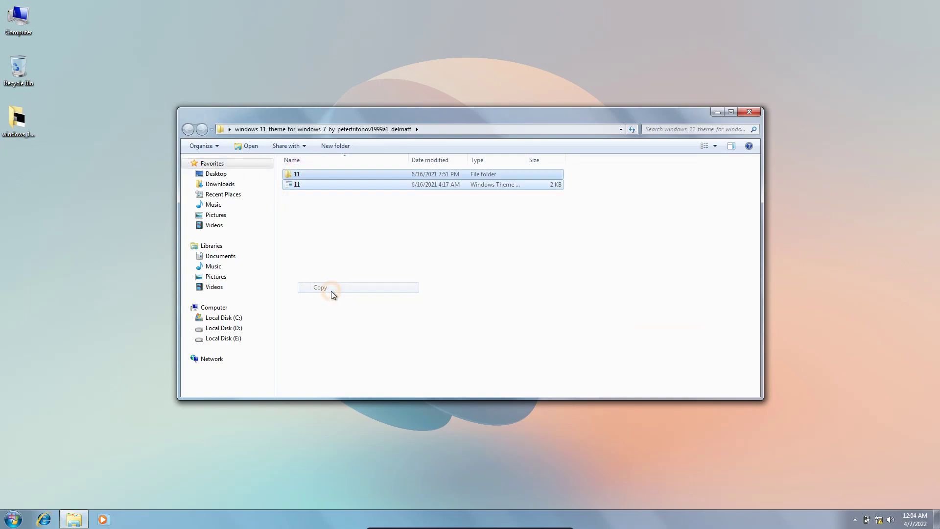
Open the Themes folder inside Windows\Resources on Local Disk (C:).
click(231, 319)
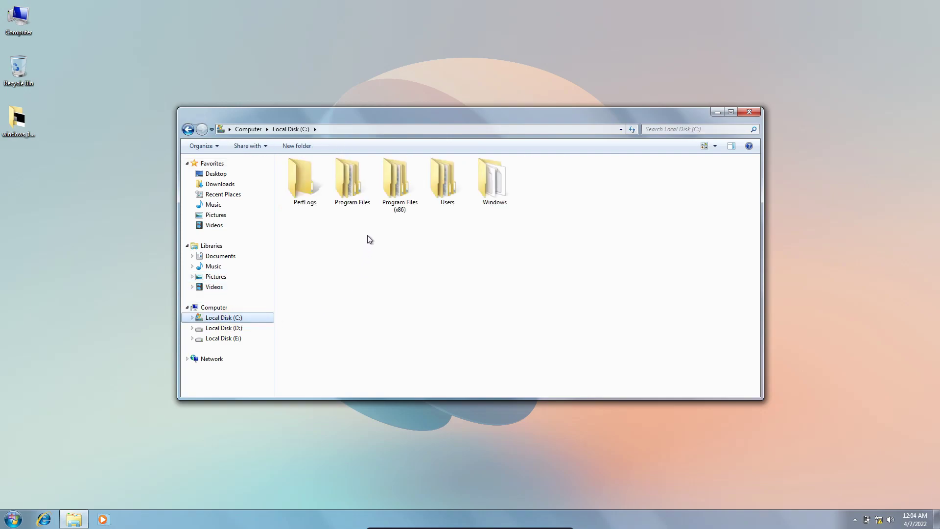
double_click(493, 205)
scroll(504, 274, down, 6)
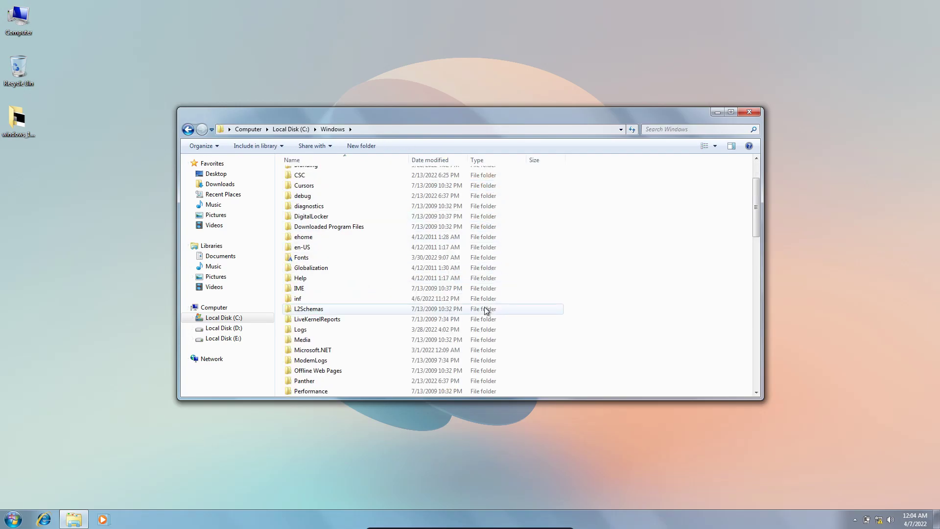
scroll(487, 311, down, 3)
double_click(457, 119)
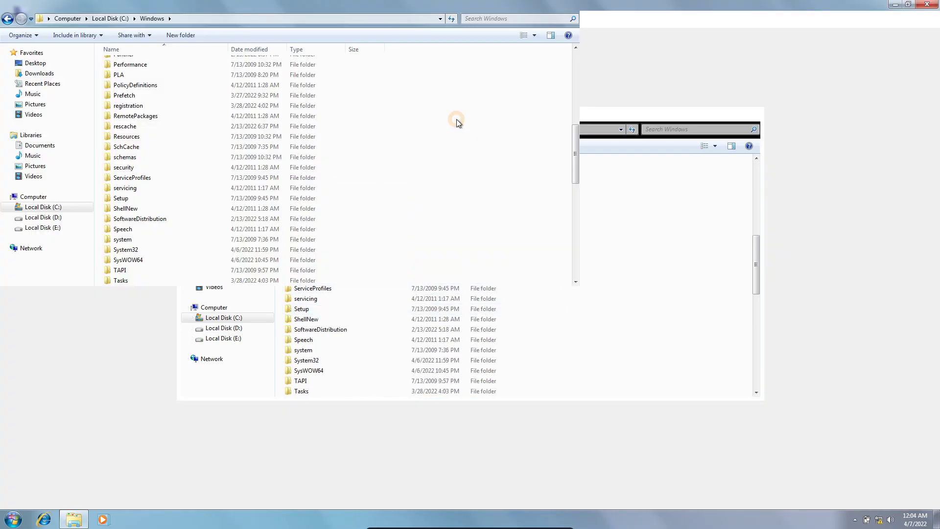
scroll(342, 322, down, 2)
scroll(167, 256, up, 3)
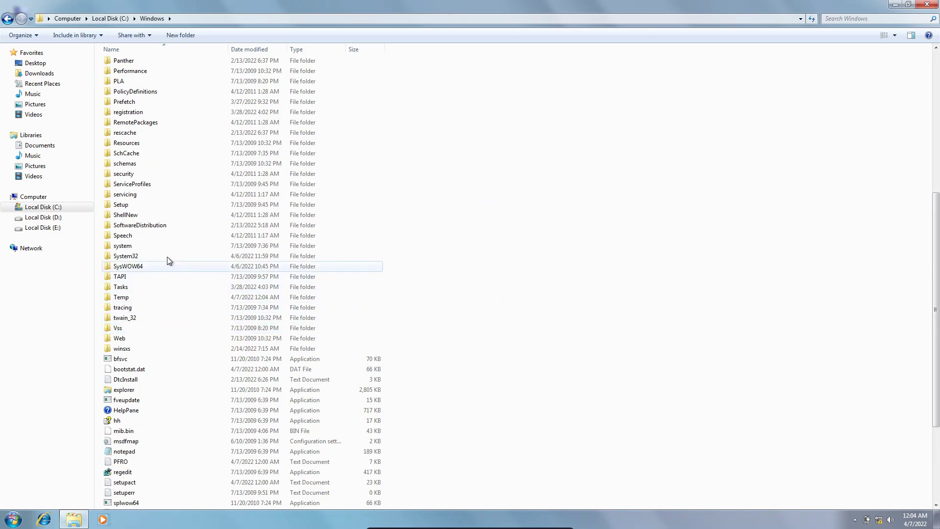
click(133, 176)
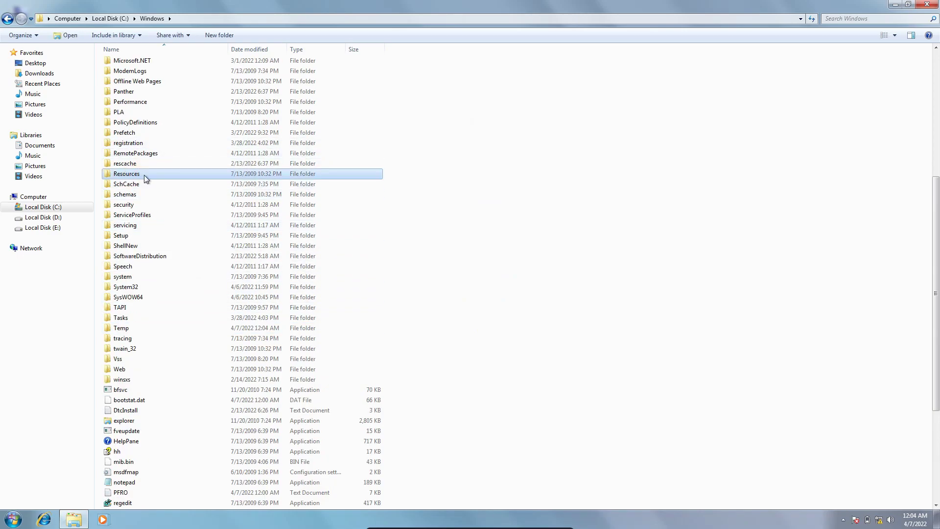
double_click(157, 175)
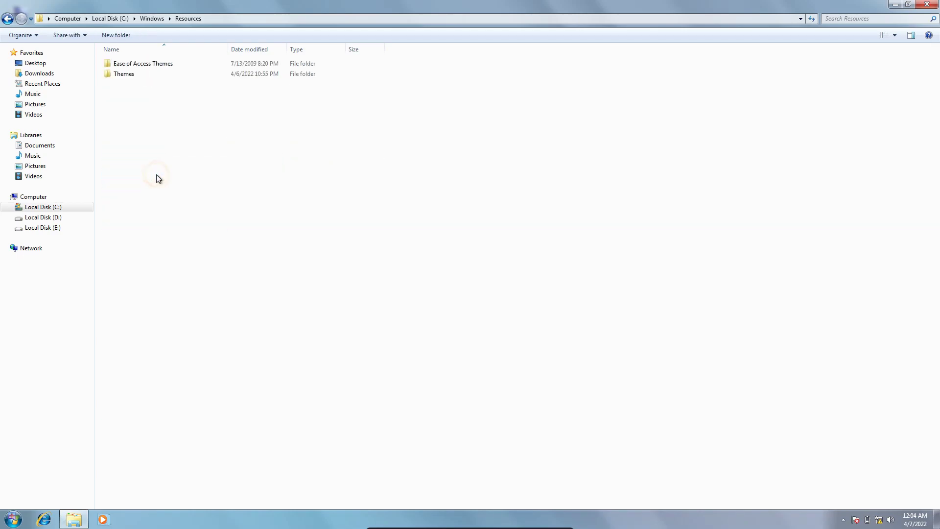
double_click(150, 76)
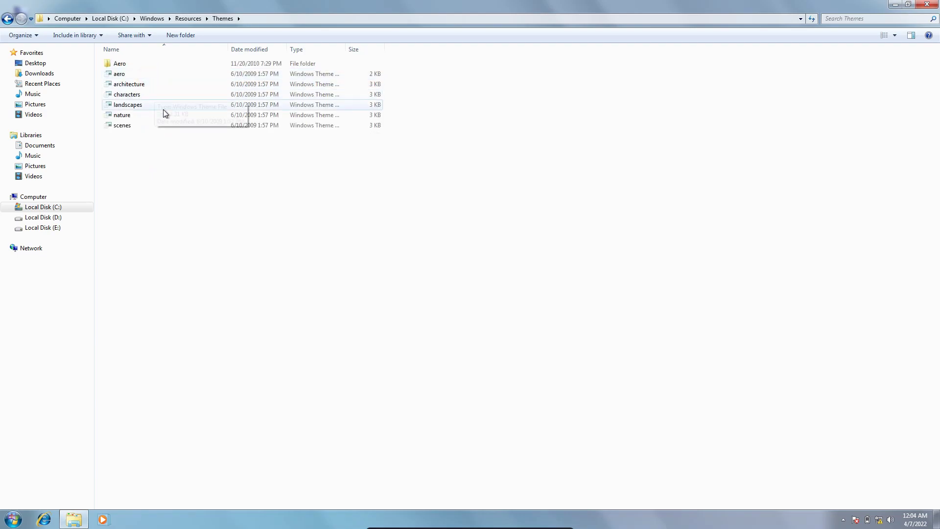
Paste the copied 11 folder and theme file into the Themes folder with administrator permission, and close the window.
right_click(256, 146)
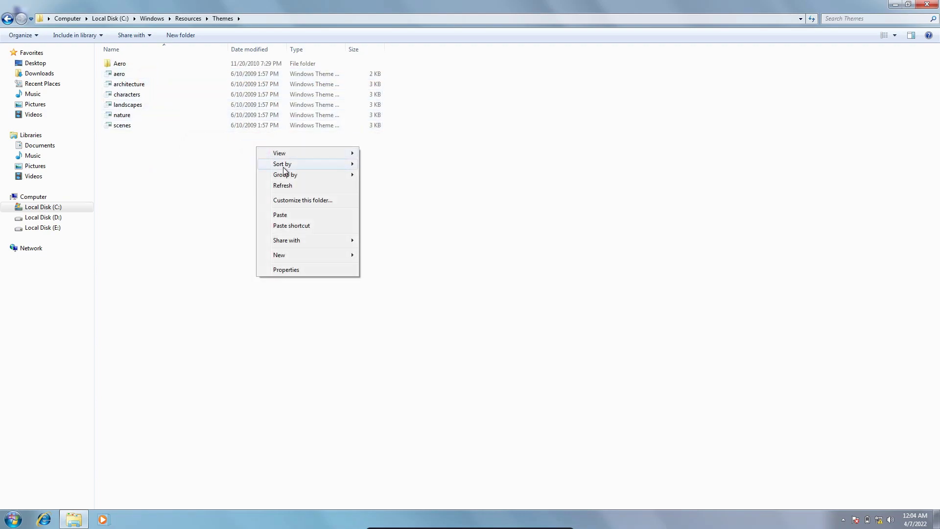
click(292, 216)
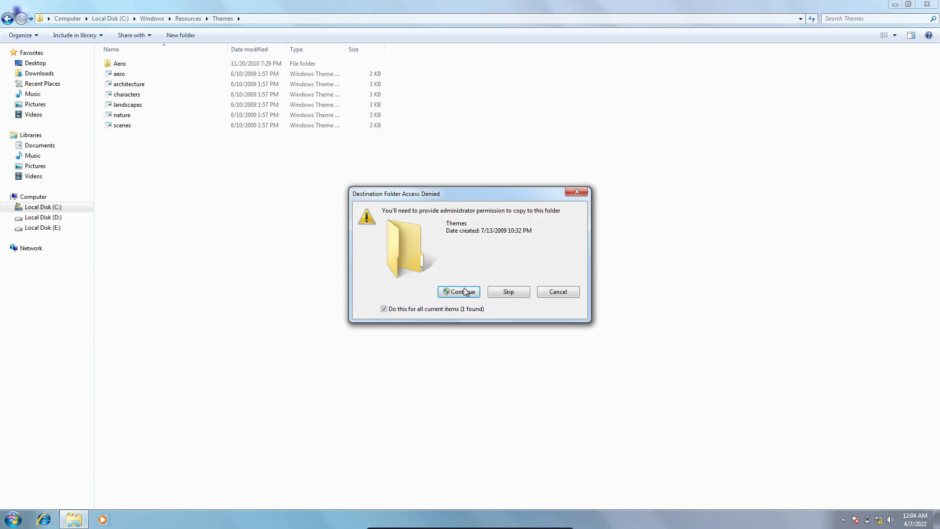
click(465, 292)
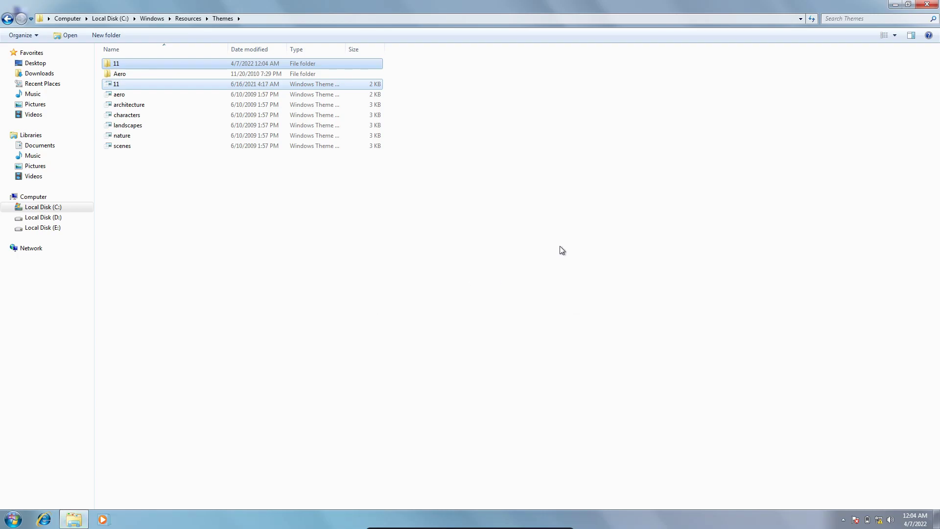
double_click(650, 8)
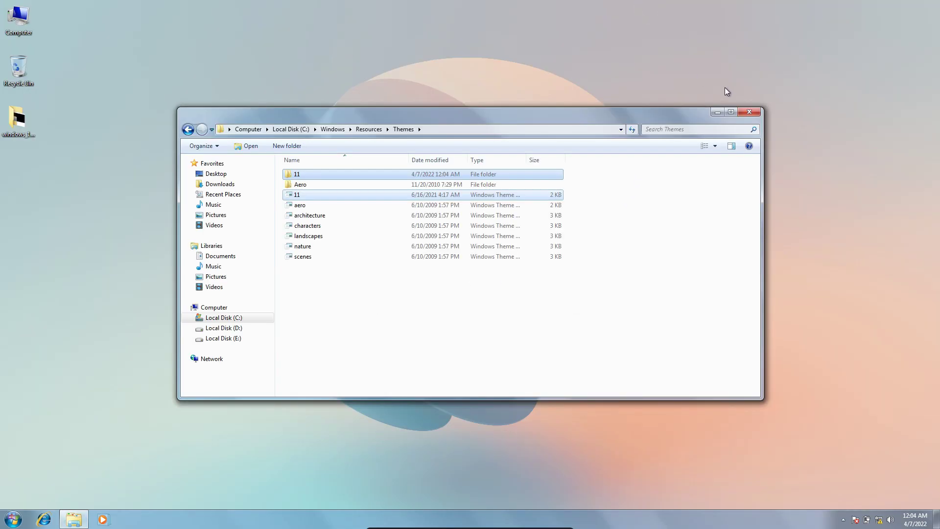
click(752, 110)
Apply the installed Windows 11 theme, and set the image named default as the desktop background again.
right_click(752, 110)
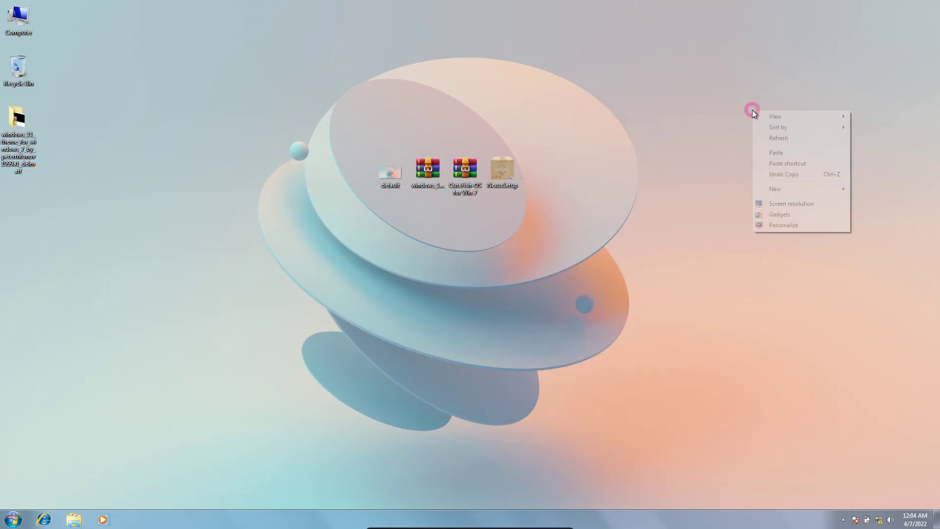
click(773, 227)
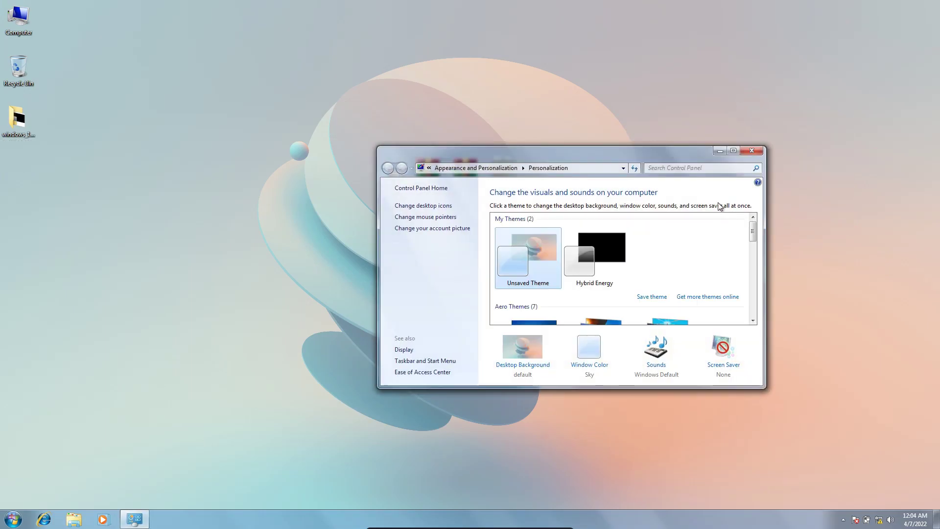
double_click(680, 158)
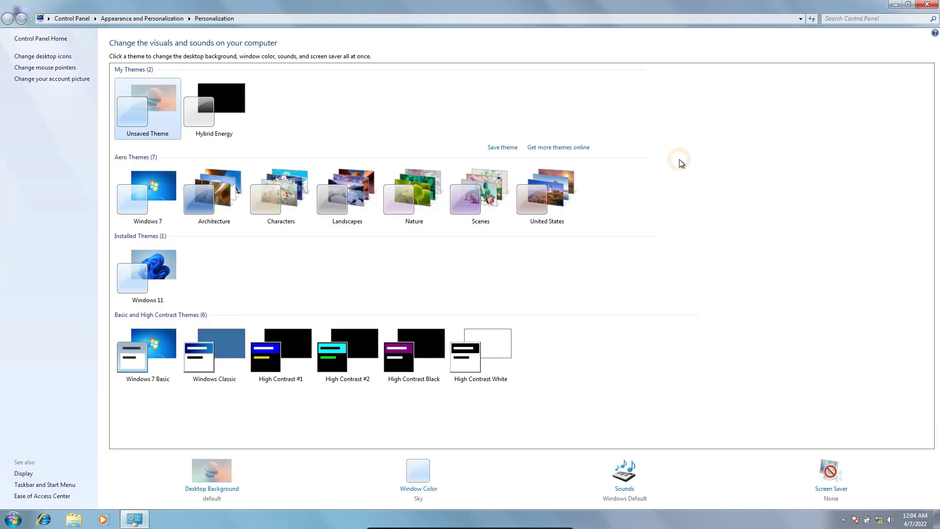
click(159, 265)
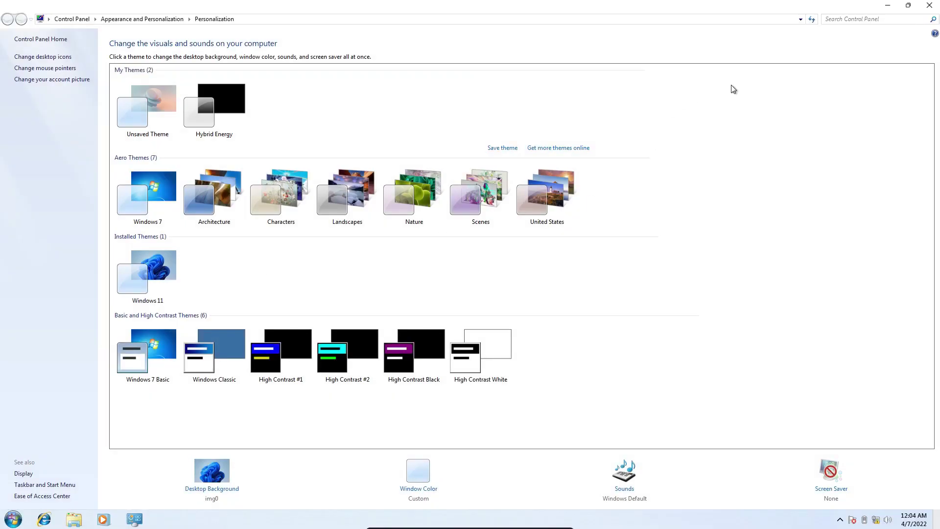
click(928, 6)
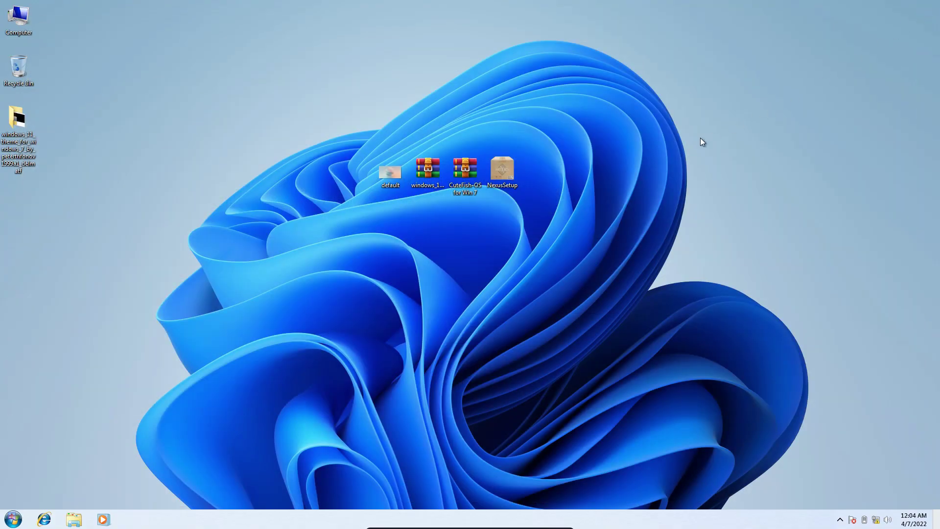
right_click(389, 177)
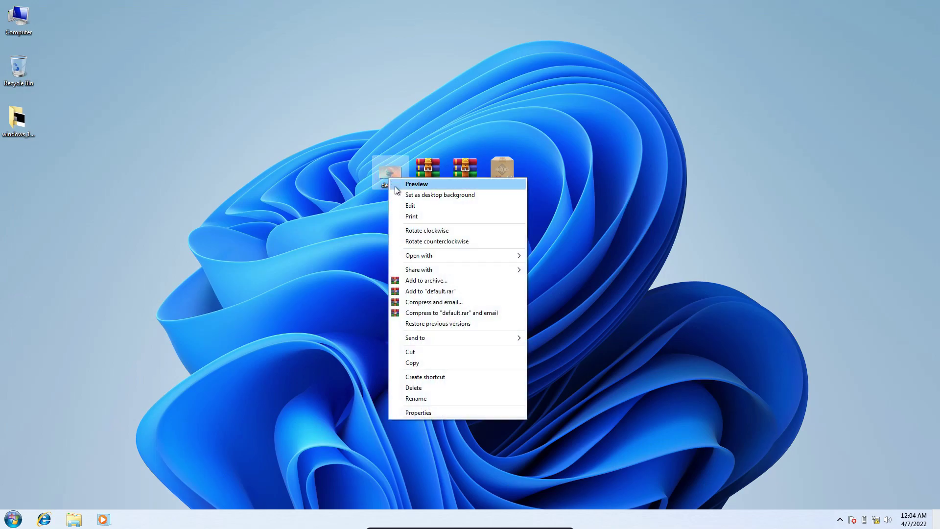
click(397, 195)
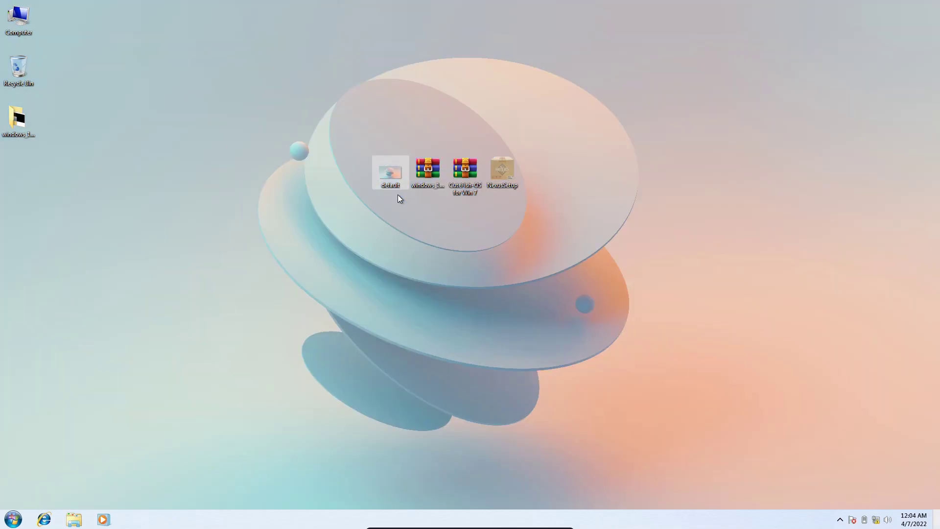
Extract the CuteFish-OS for Win 7 archive to its own folder on the desktop.
right_click(467, 169)
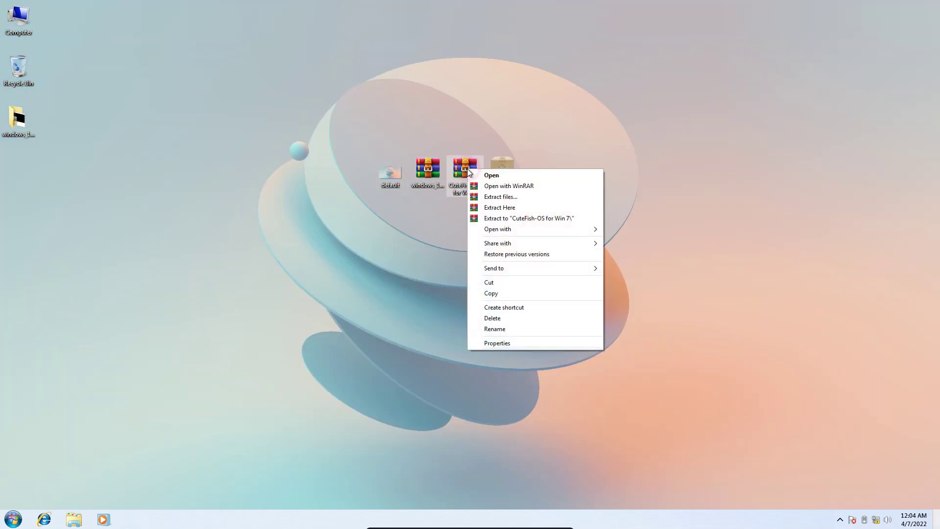
click(483, 196)
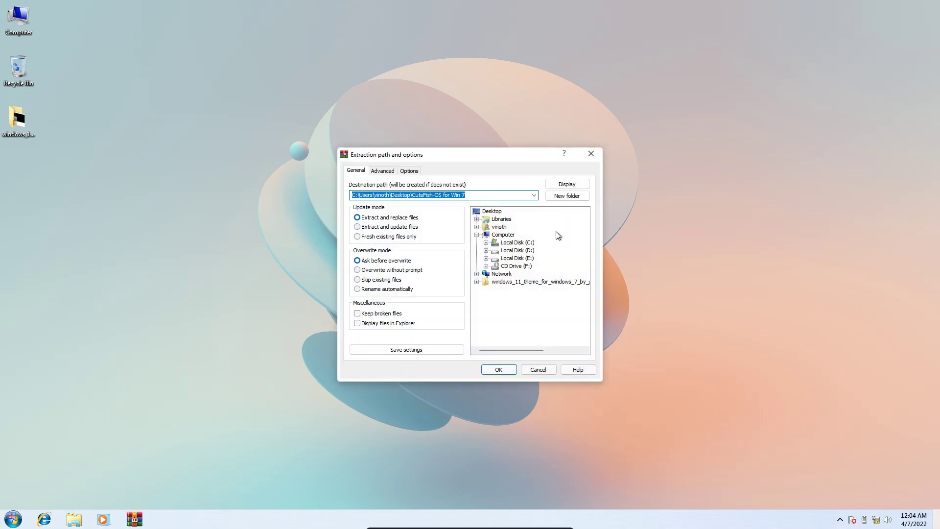
click(499, 369)
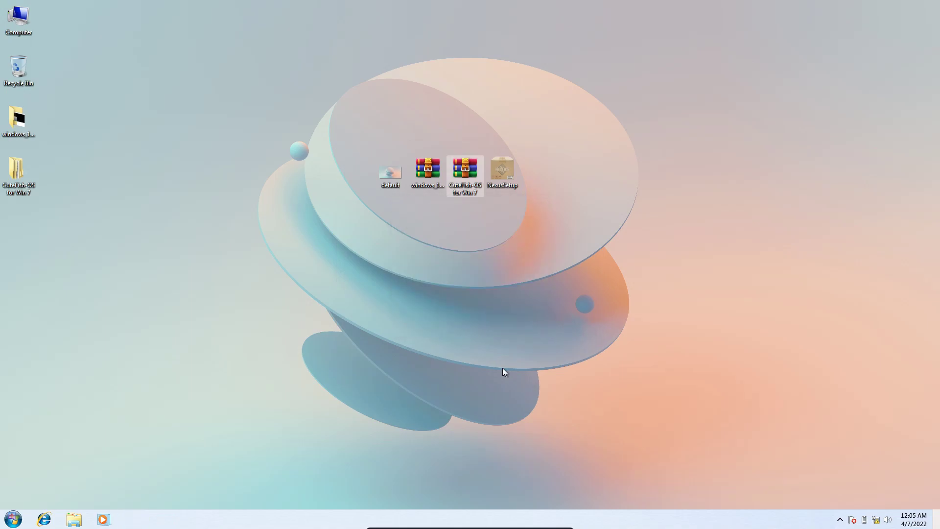
Run Janguru-Blue from the extracted CuteFish-OS for Win 7 folder with administrator rights and accept its license agreement.
double_click(20, 172)
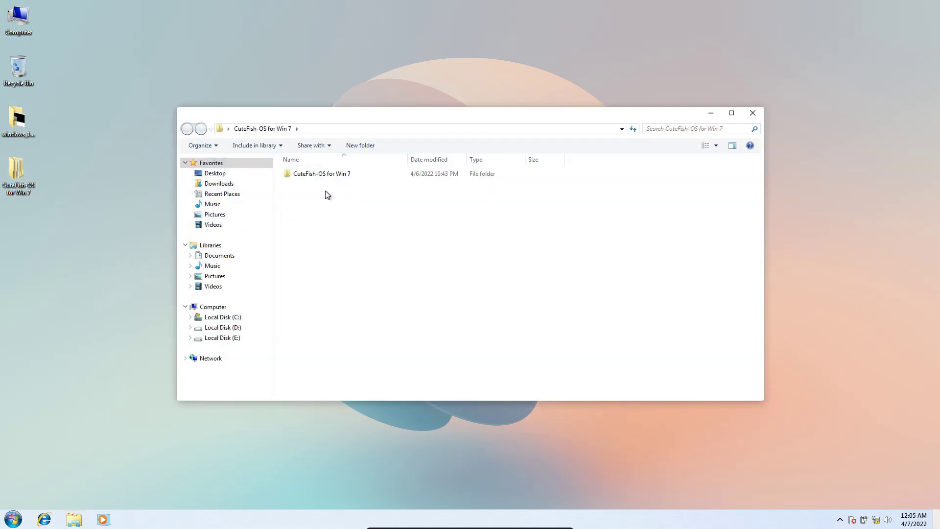
double_click(327, 175)
double_click(316, 204)
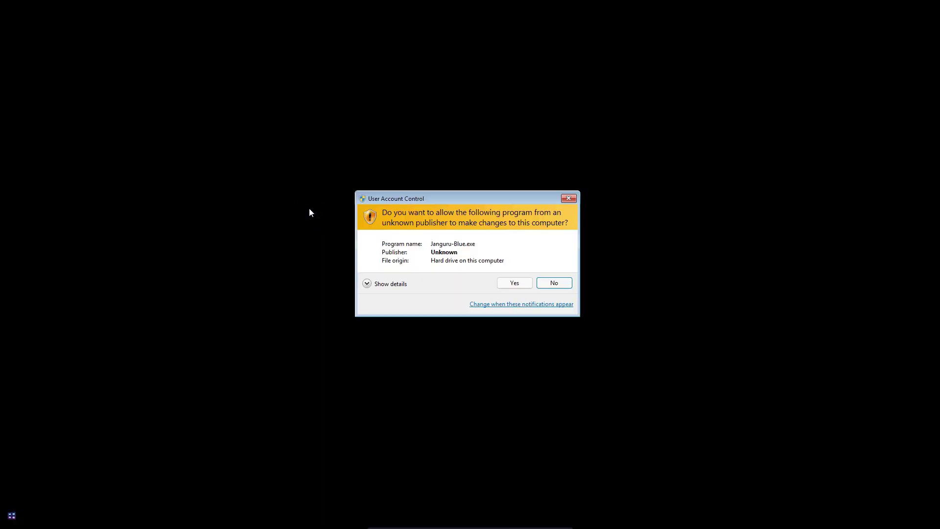
click(507, 285)
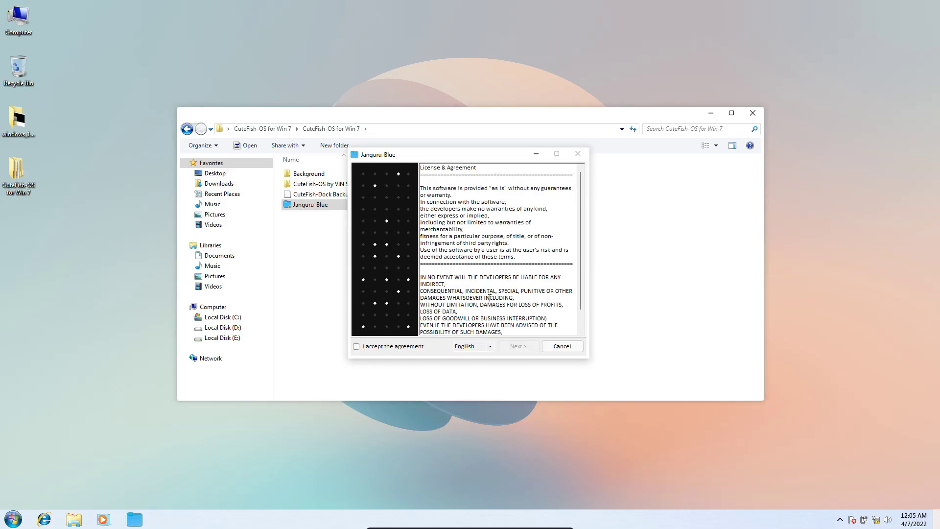
click(407, 347)
click(518, 347)
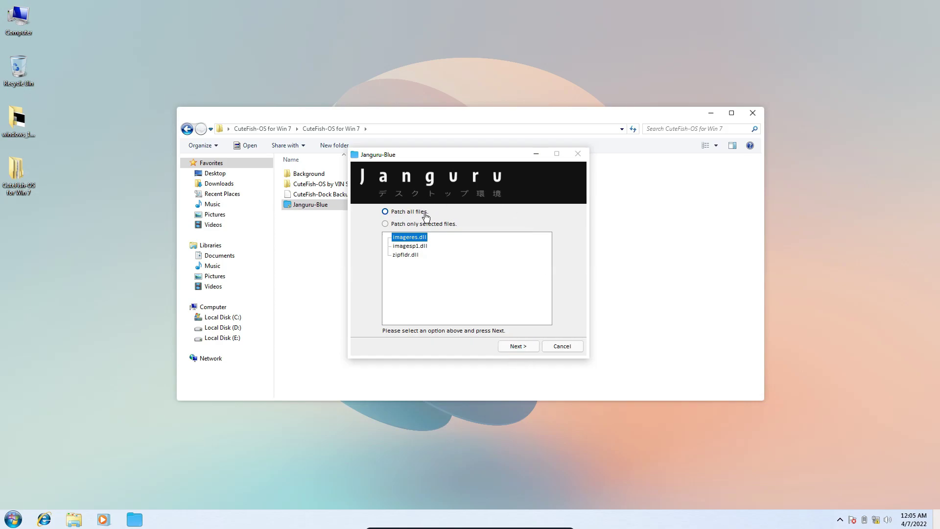
Patch all files with Janguru-Blue, making a restore point, and restart the computer.
click(386, 212)
click(515, 347)
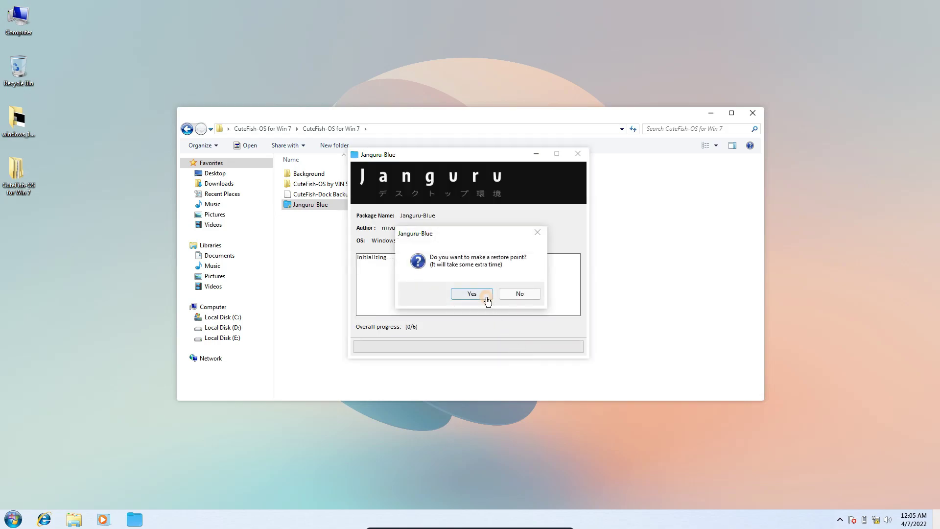
click(487, 297)
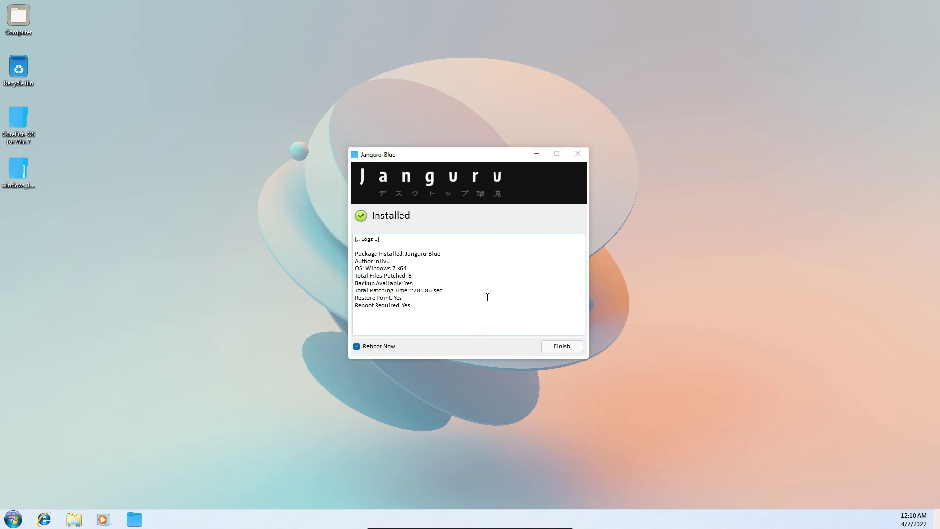
click(567, 346)
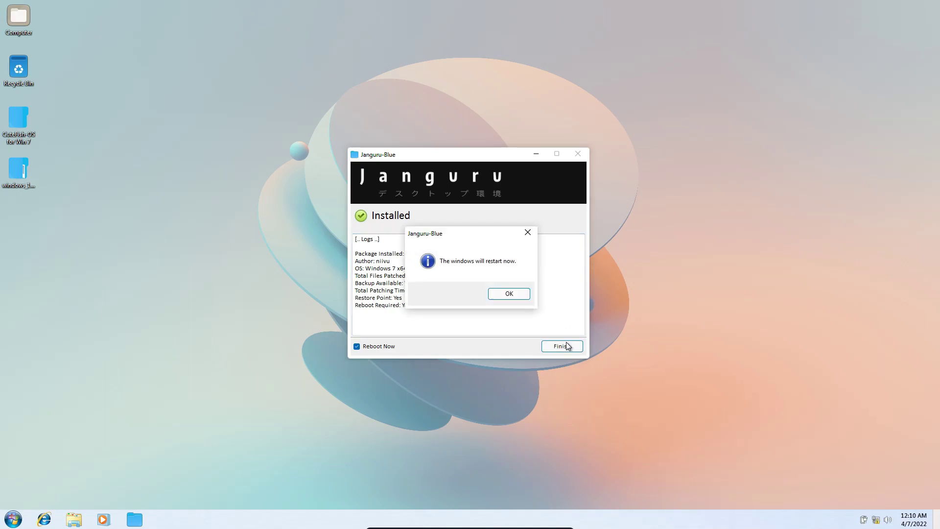
click(524, 292)
click(530, 268)
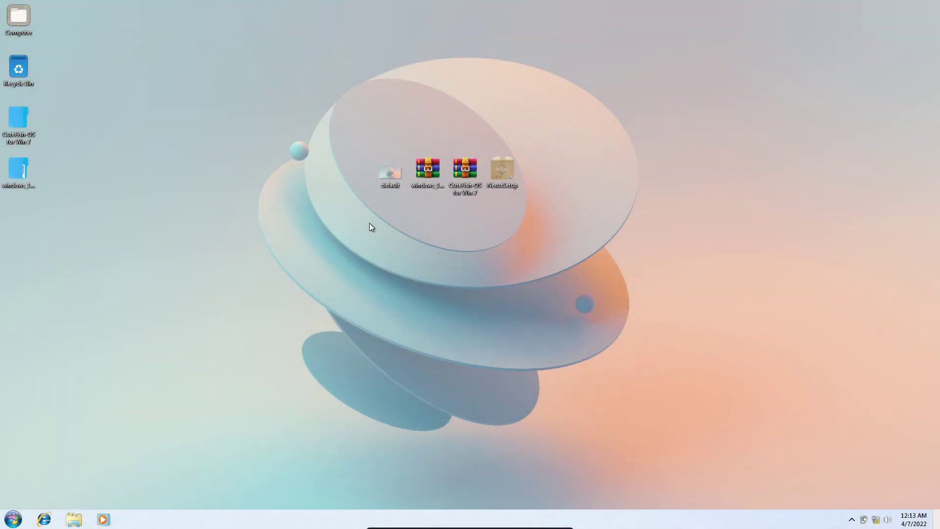
Examine the patched icons in Computer, Favorites and Local Disk (C:).
double_click(22, 25)
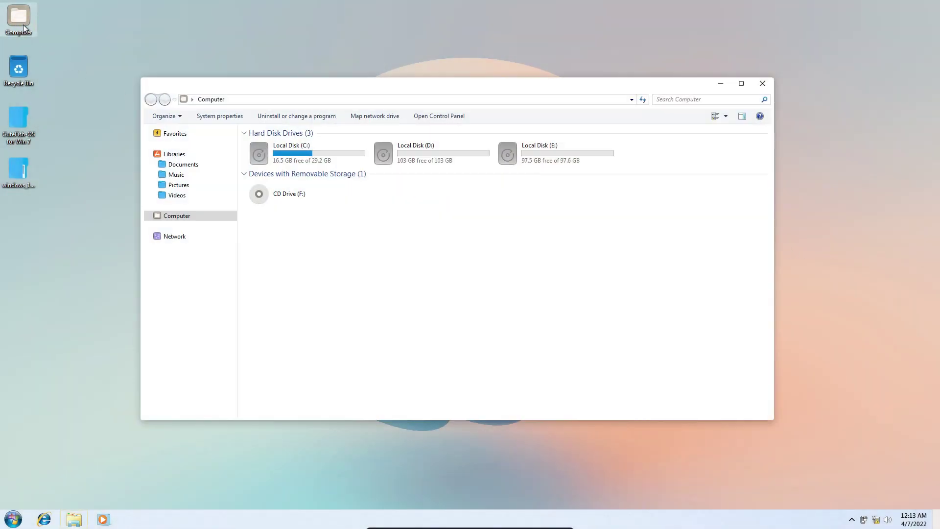
click(169, 135)
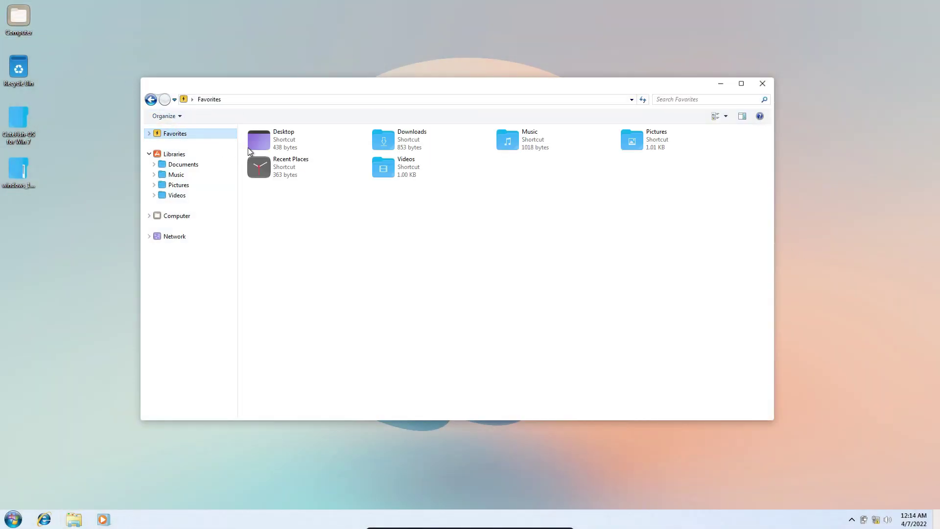
click(217, 216)
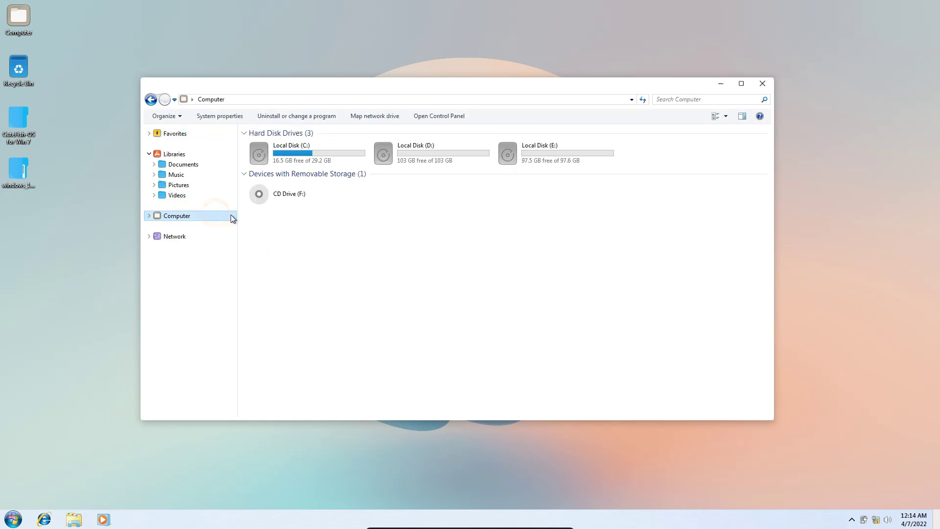
double_click(345, 154)
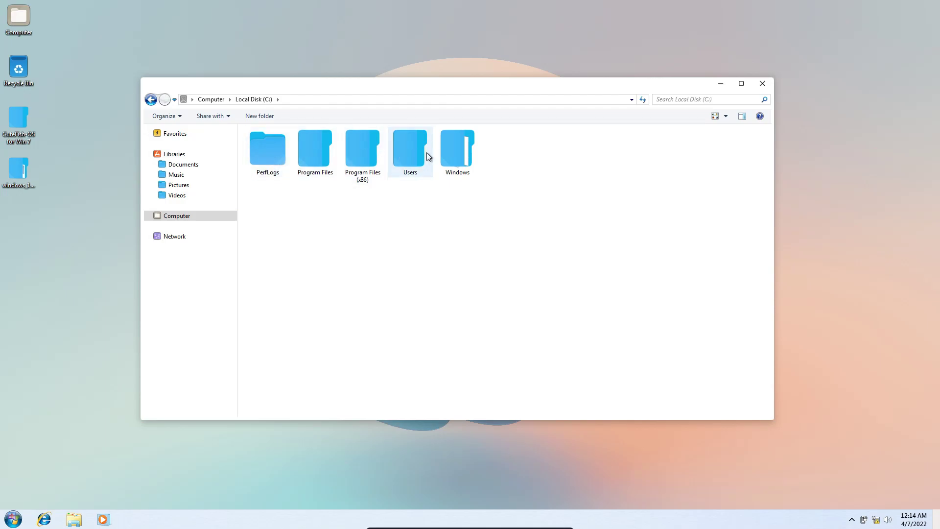
click(762, 84)
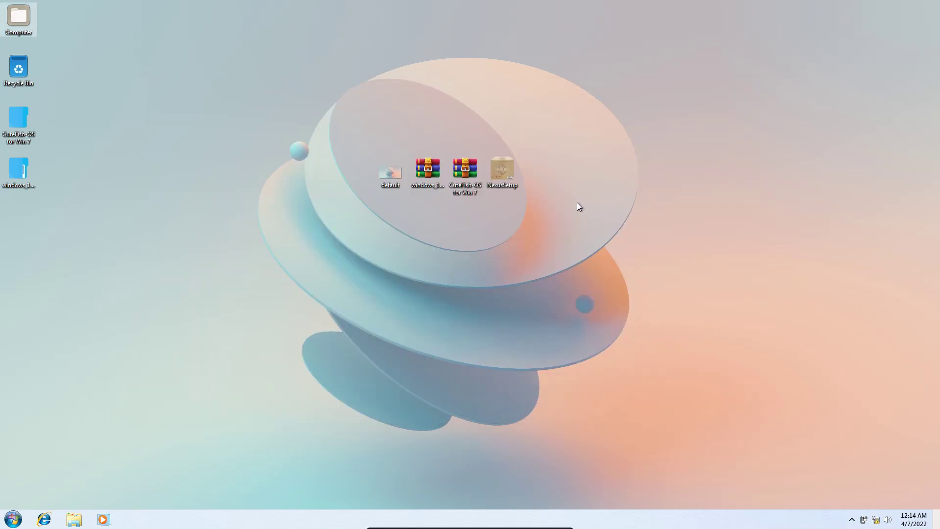
Install Nexus from NexusSetup in English, accepting the license agreement and keeping the default folders, and launch it.
double_click(515, 175)
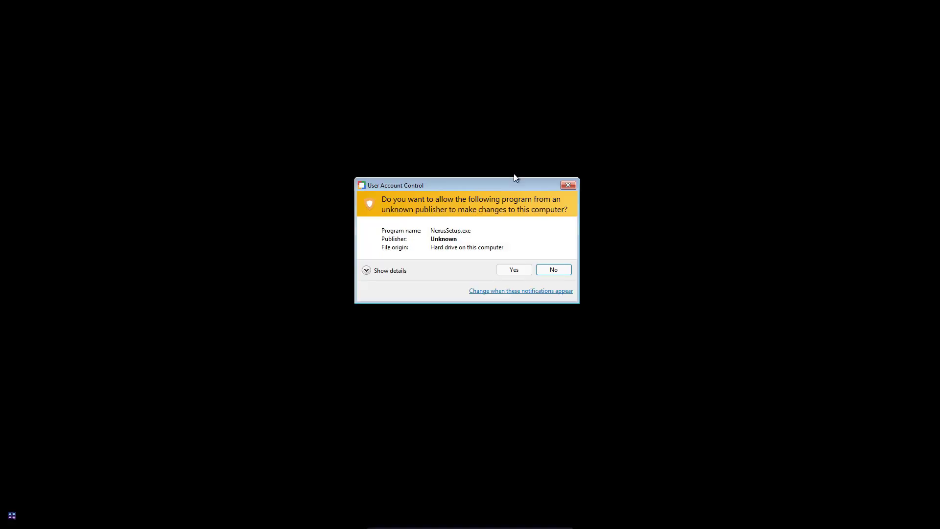
click(510, 270)
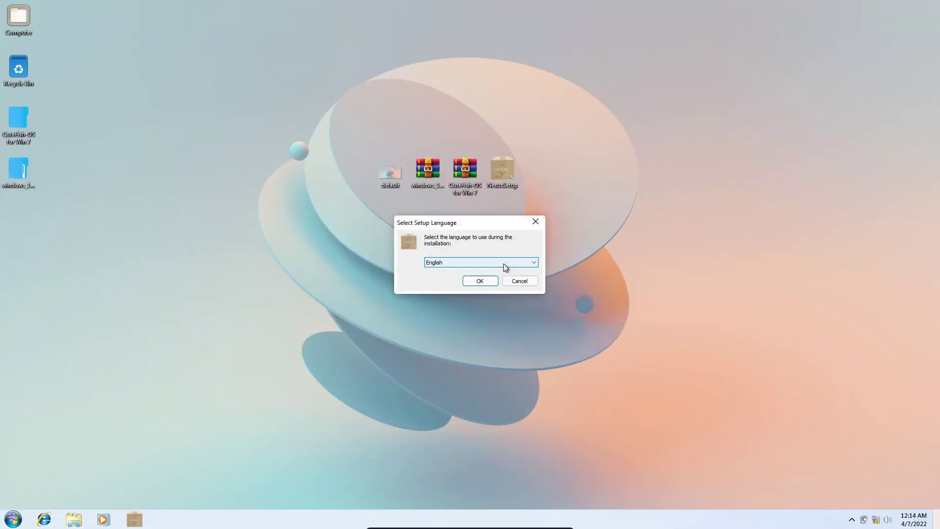
click(480, 282)
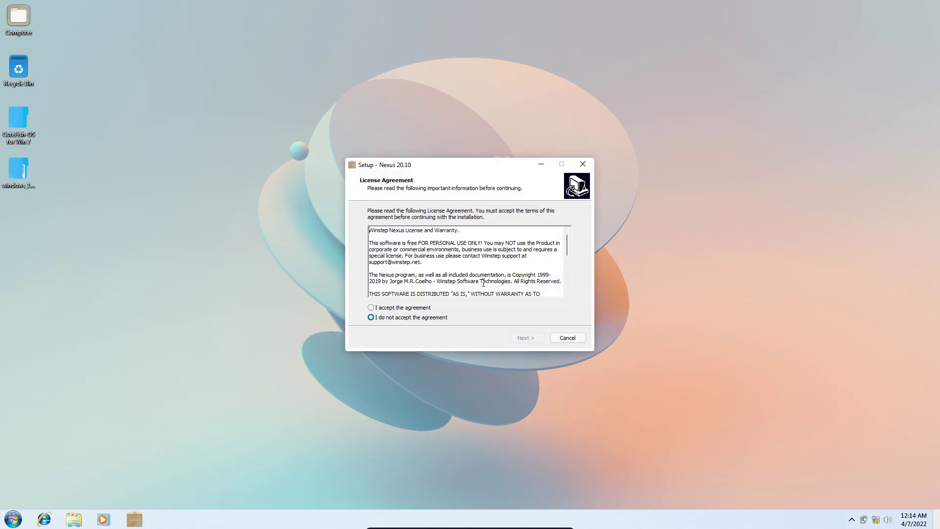
click(428, 307)
click(526, 337)
click(522, 336)
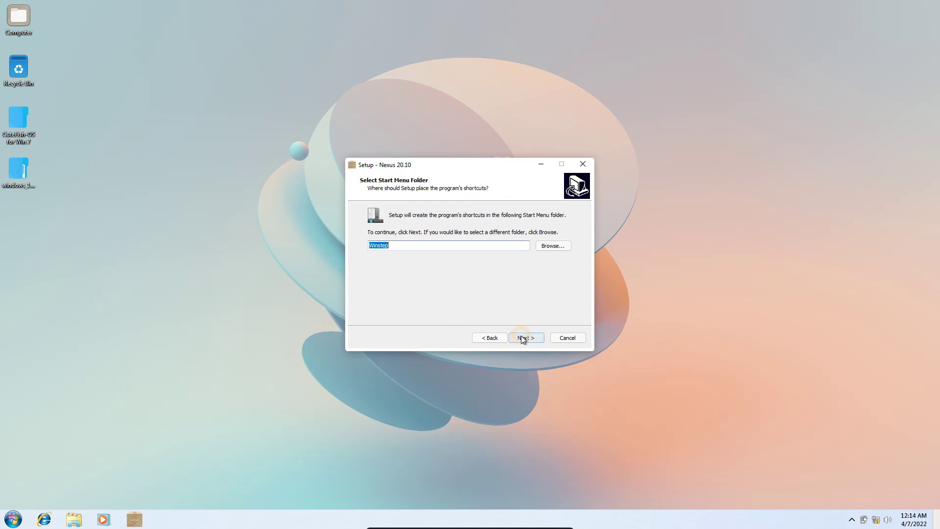
click(521, 336)
click(521, 336)
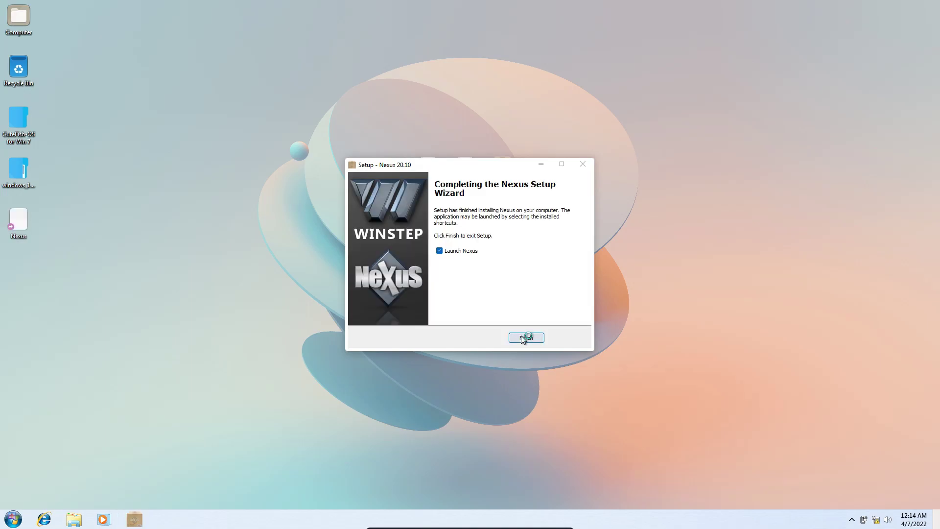
click(522, 337)
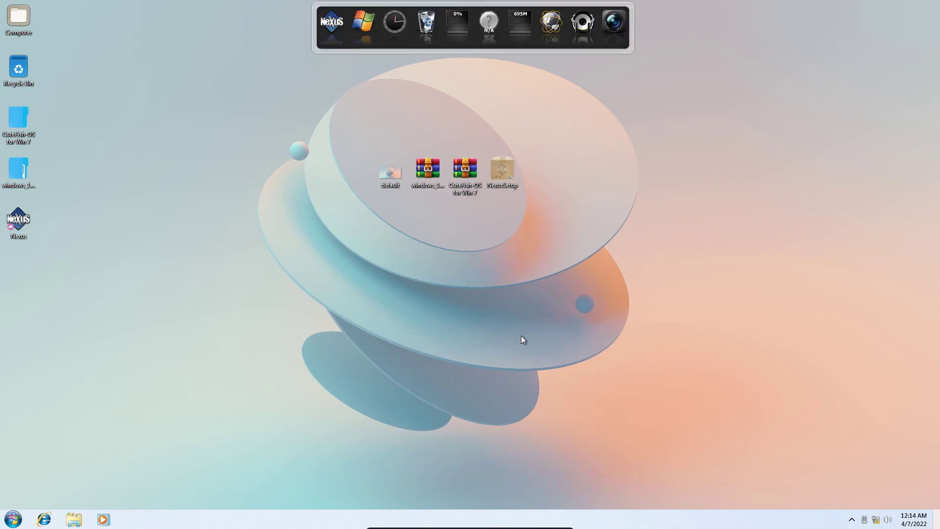
Copy the CuteFish-light folder from the Background folder inside the extracted CuteFish-OS for Win 7 folder.
double_click(23, 122)
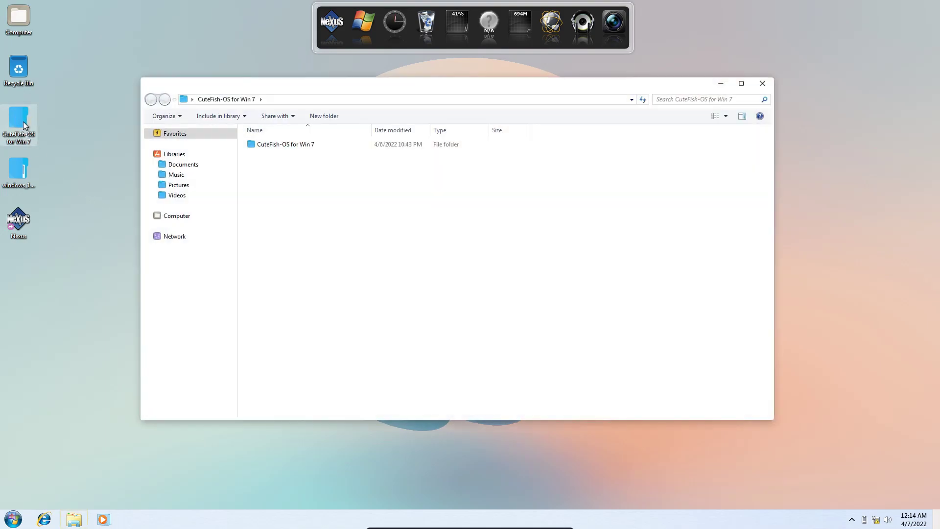
double_click(315, 146)
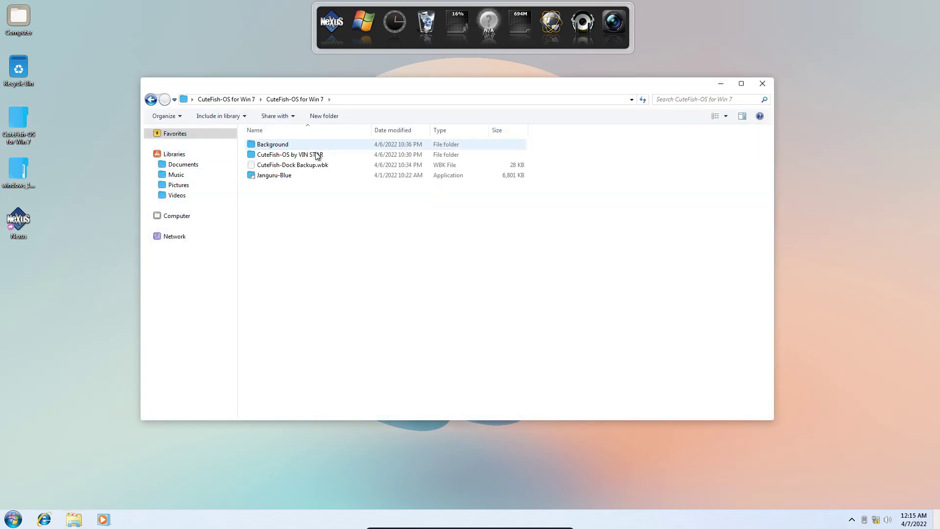
click(285, 147)
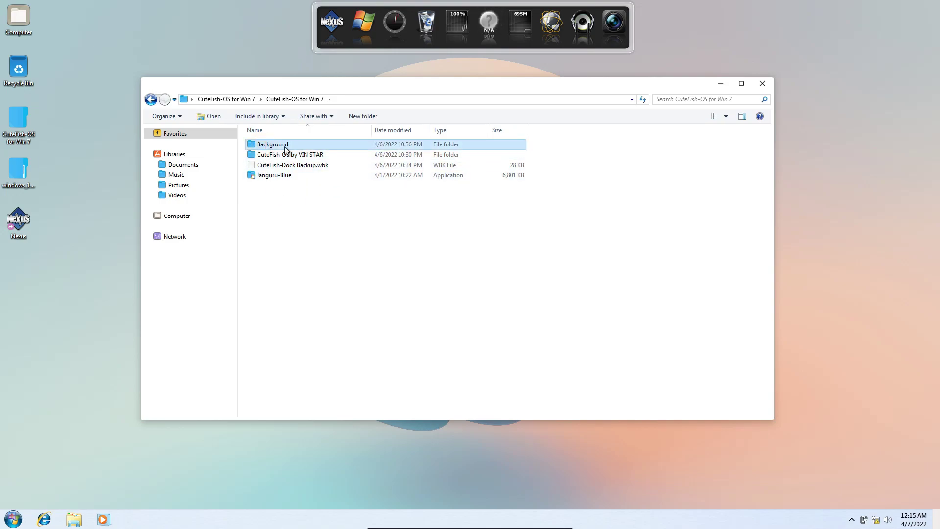
double_click(279, 146)
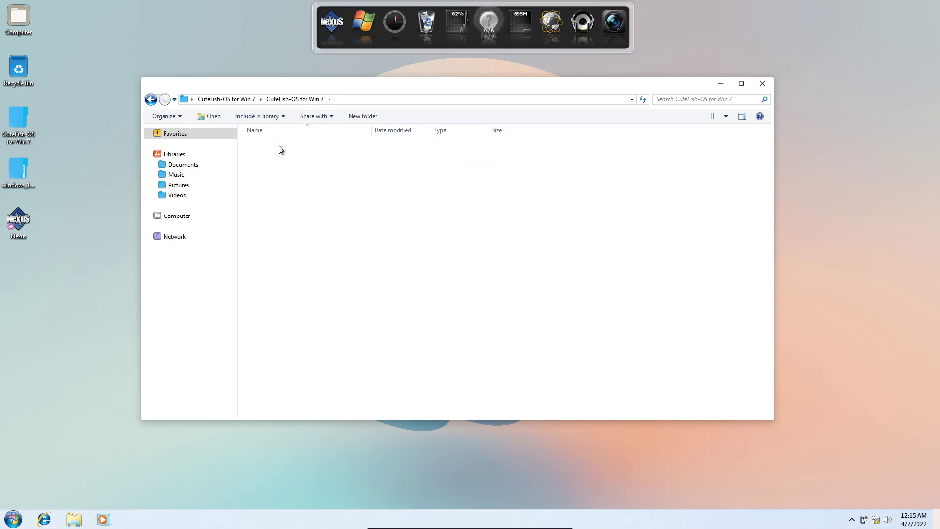
click(263, 166)
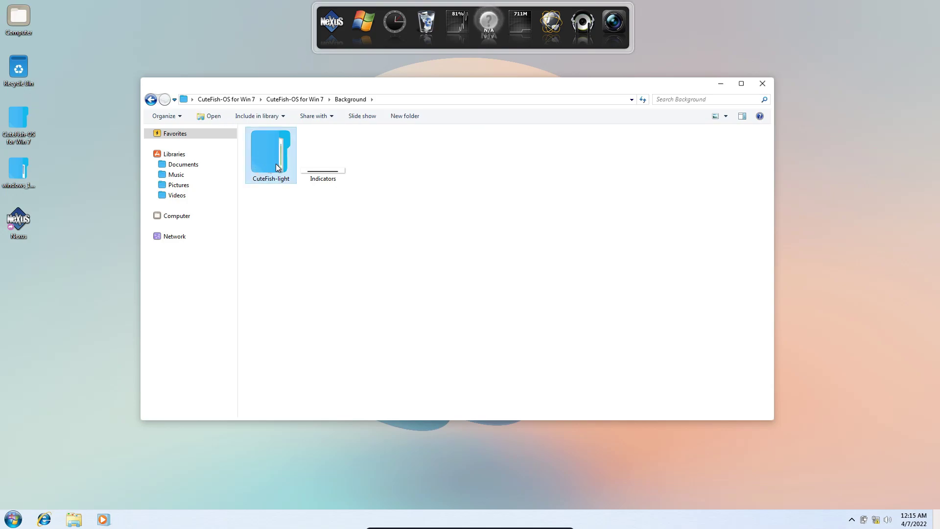
right_click(274, 157)
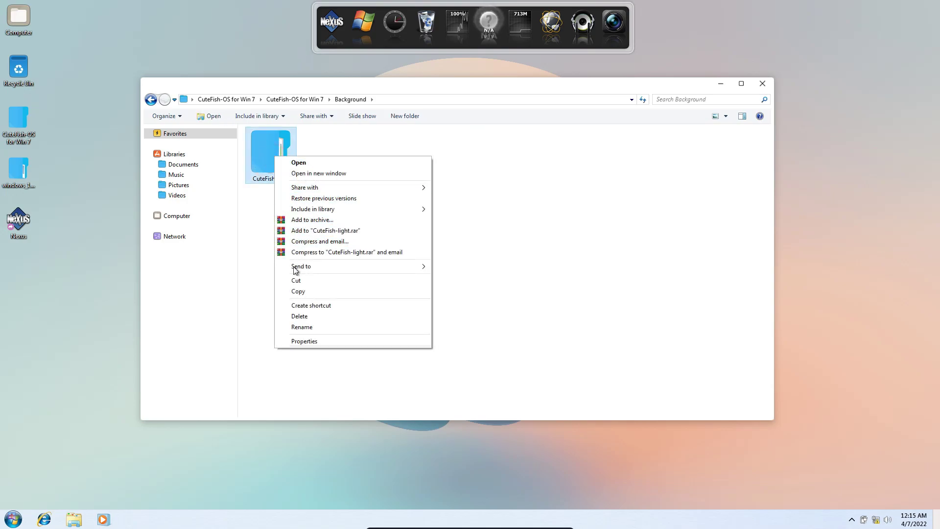
click(293, 291)
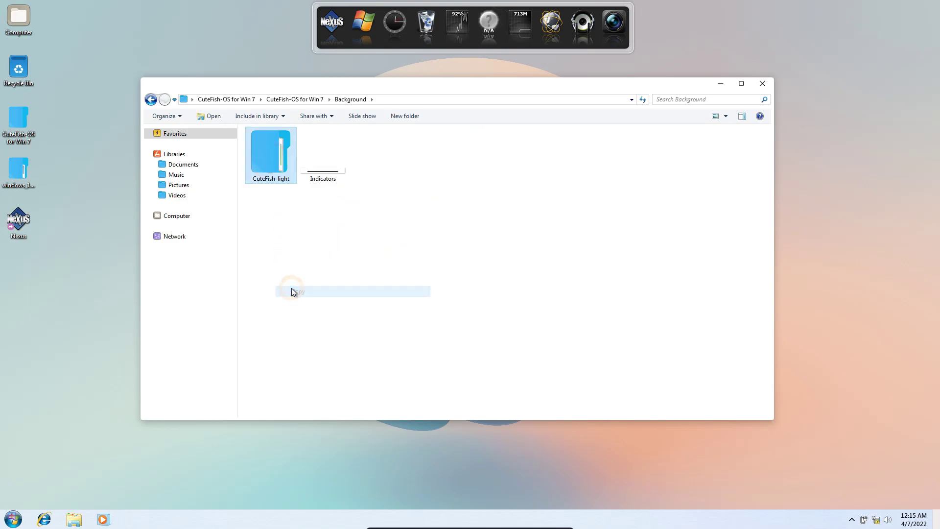
Paste the CuteFish-light folder into the NeXuS Backgrounds folder under Winstep in Public Documents.
double_click(29, 27)
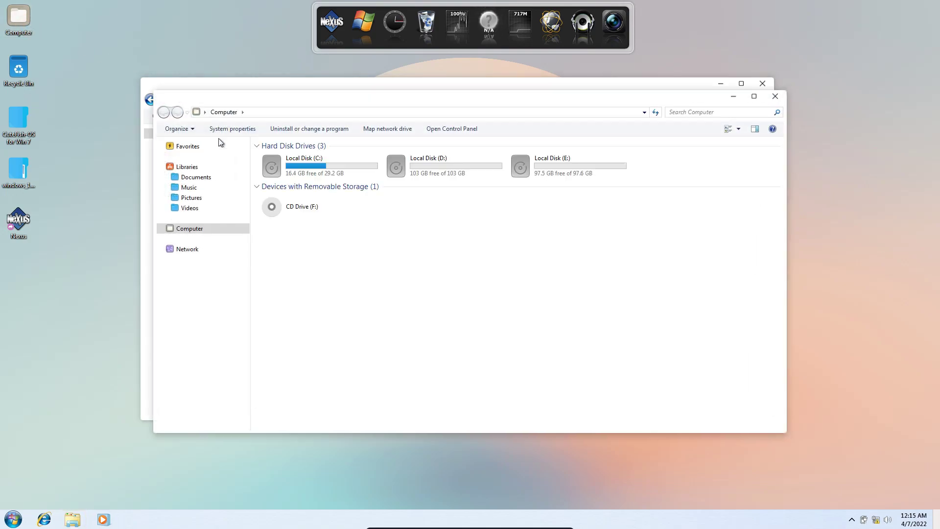
click(209, 181)
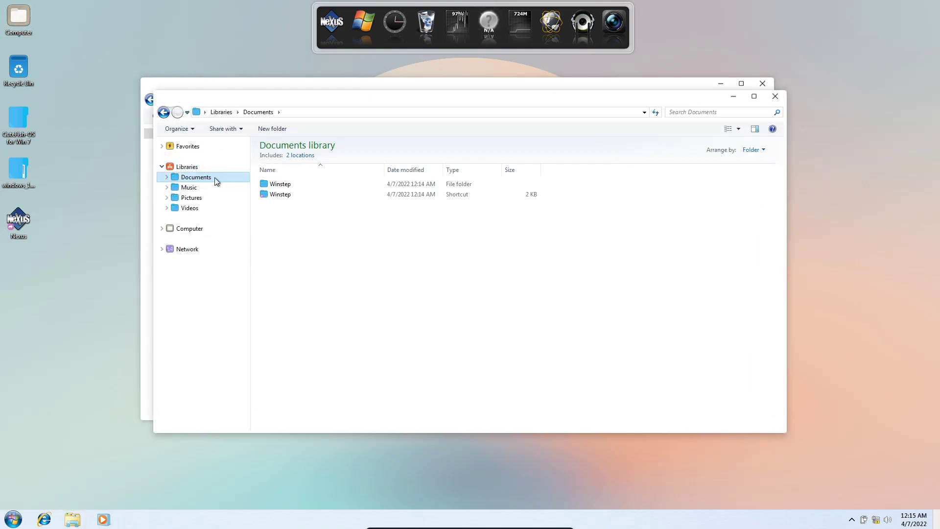
double_click(288, 196)
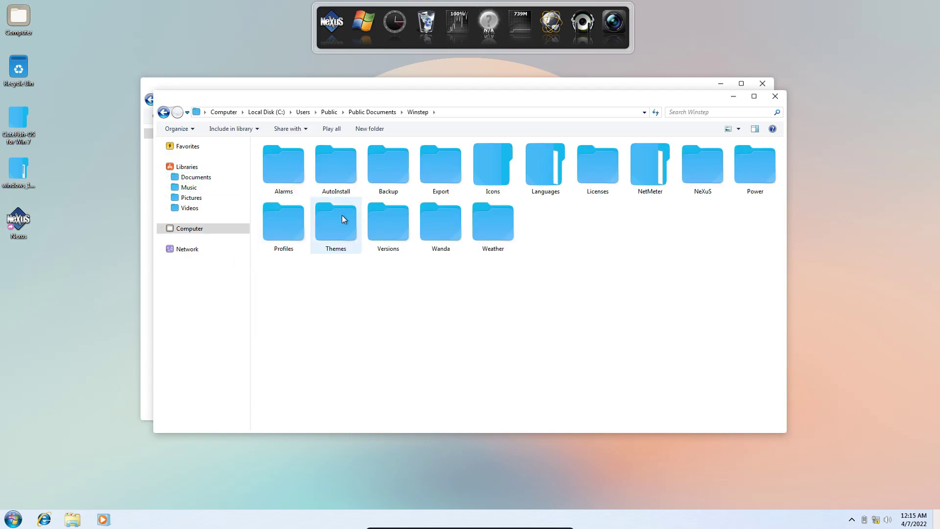
click(701, 170)
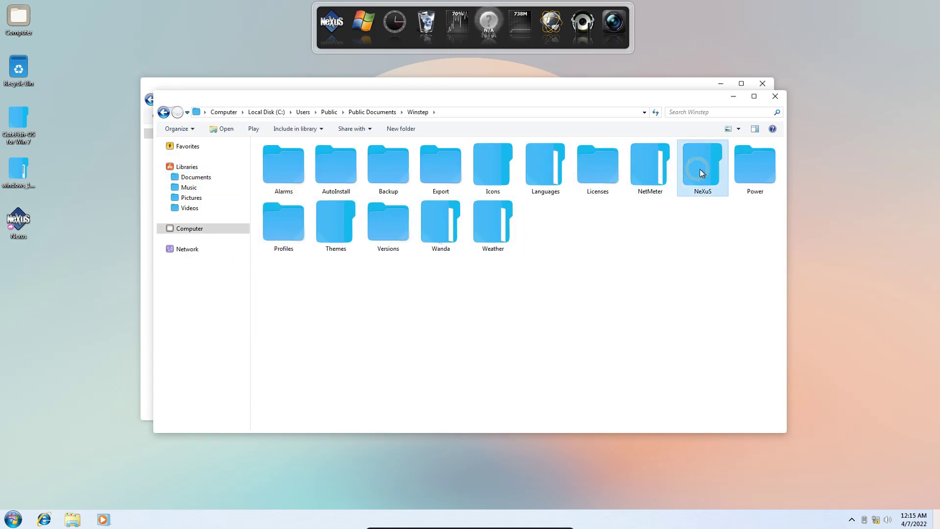
double_click(698, 174)
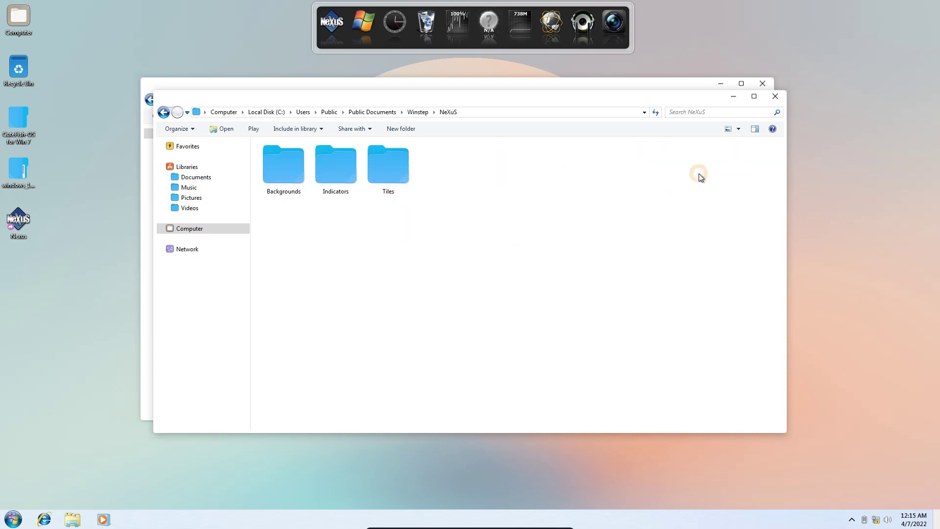
click(277, 181)
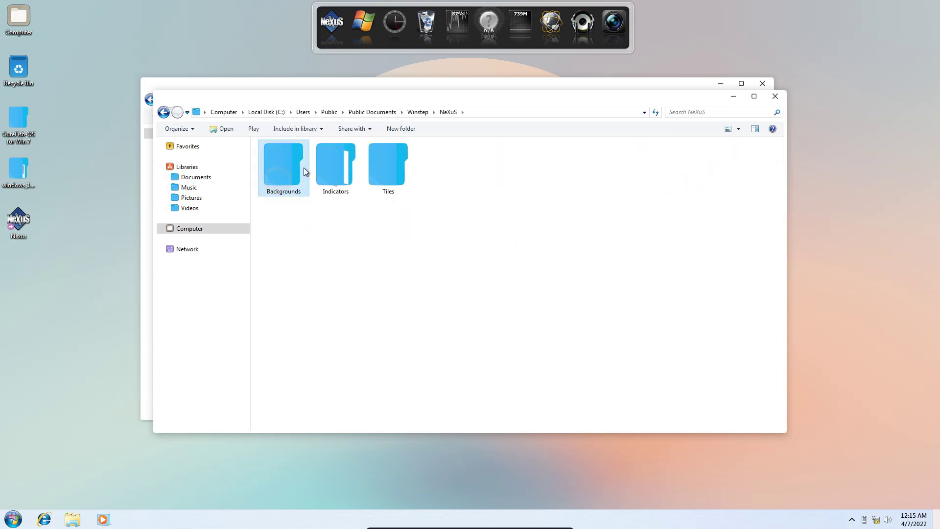
double_click(289, 172)
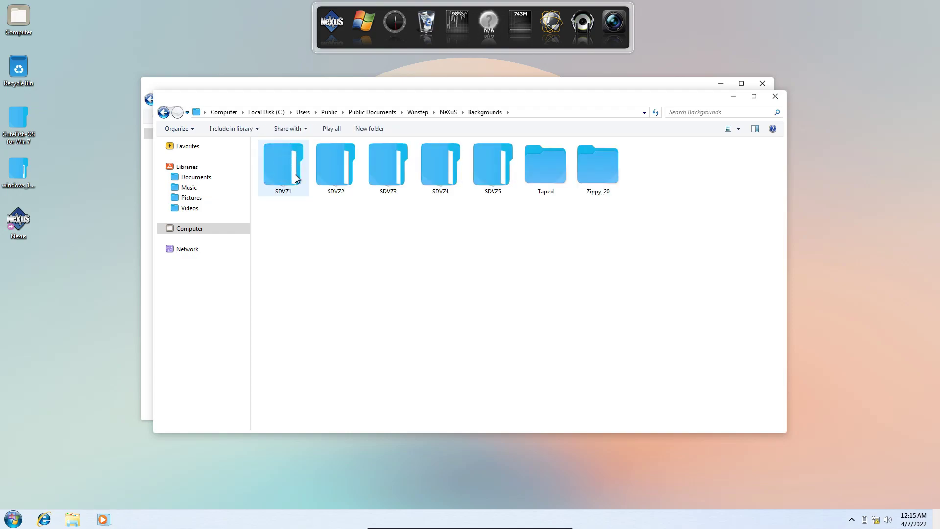
right_click(396, 237)
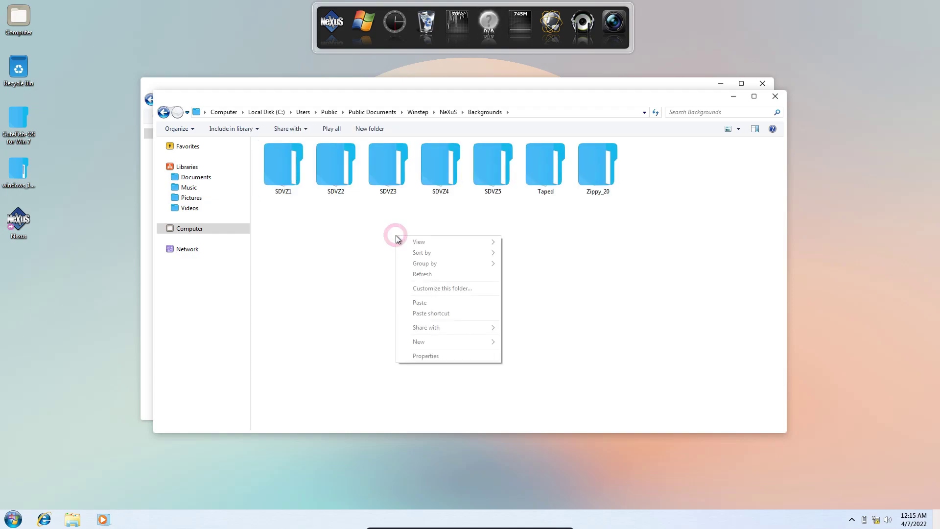
click(419, 302)
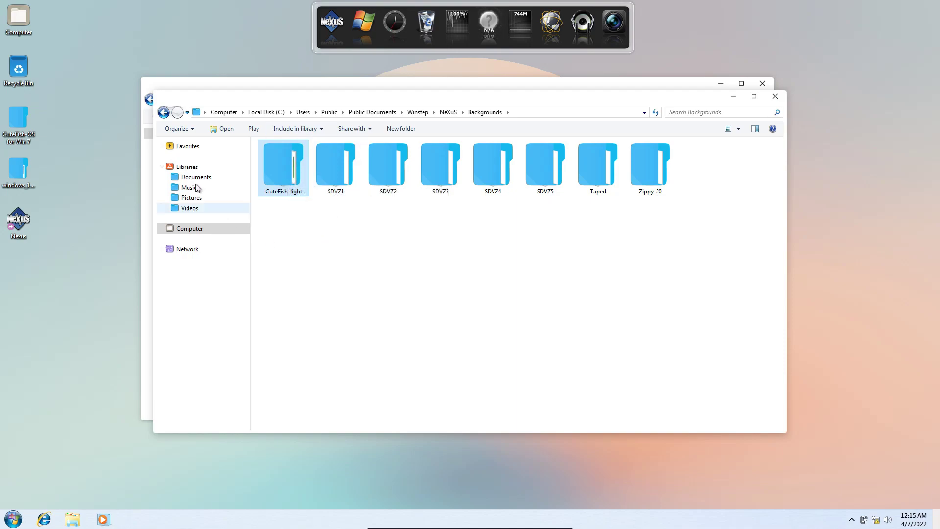
Copy the Indicators image from the CuteFish-OS Background folder into the NeXuS Indicators folder, and close that destination folder.
click(164, 113)
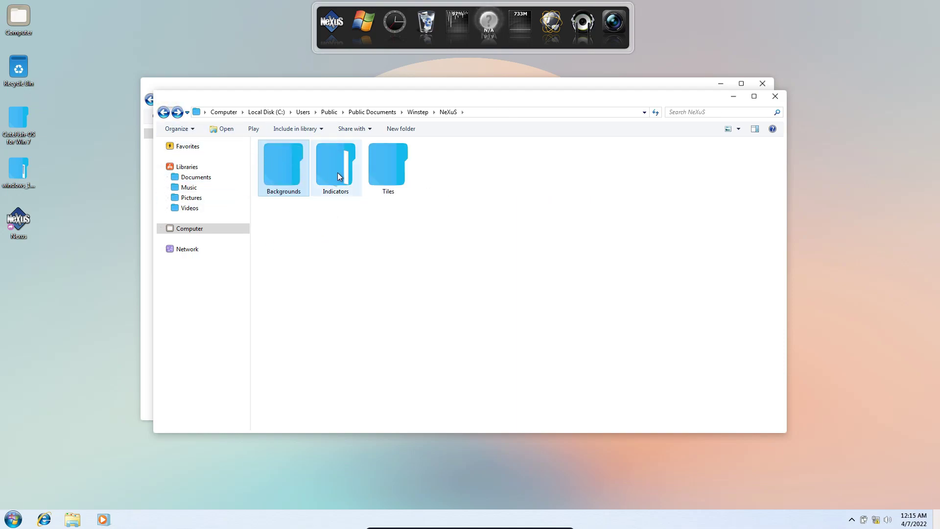
click(341, 177)
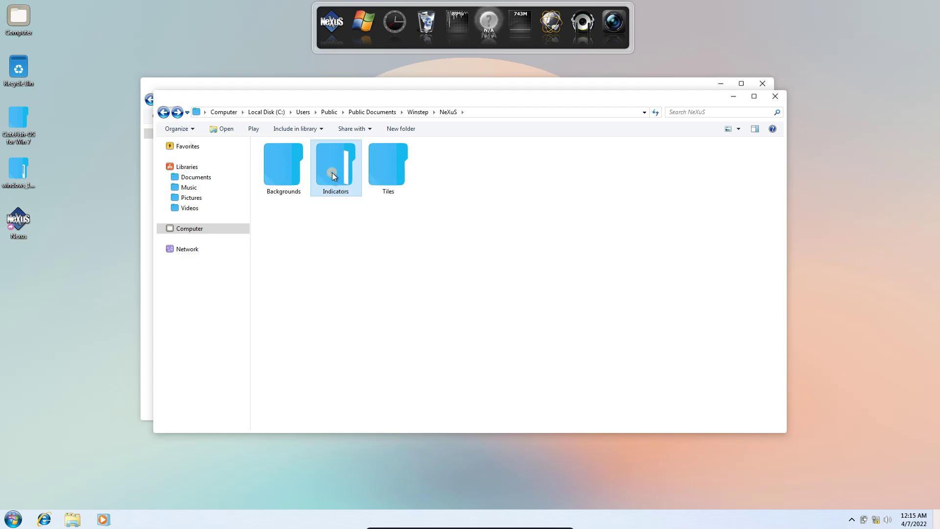
double_click(332, 172)
drag(331, 112, 448, 149)
click(254, 229)
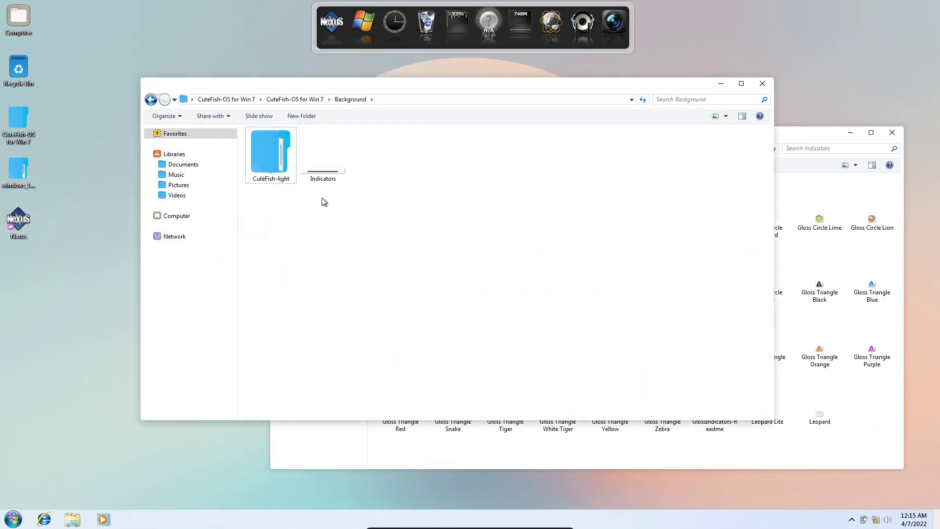
click(335, 174)
right_click(333, 170)
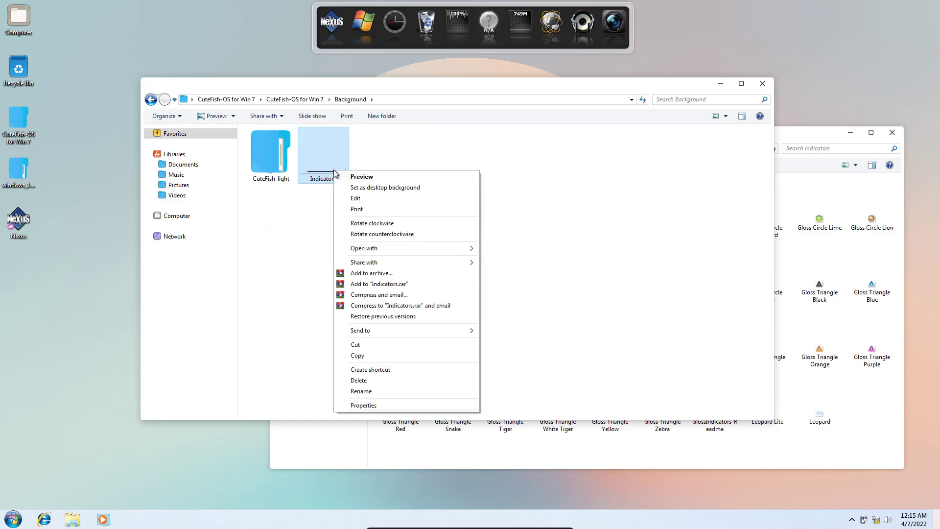
click(381, 356)
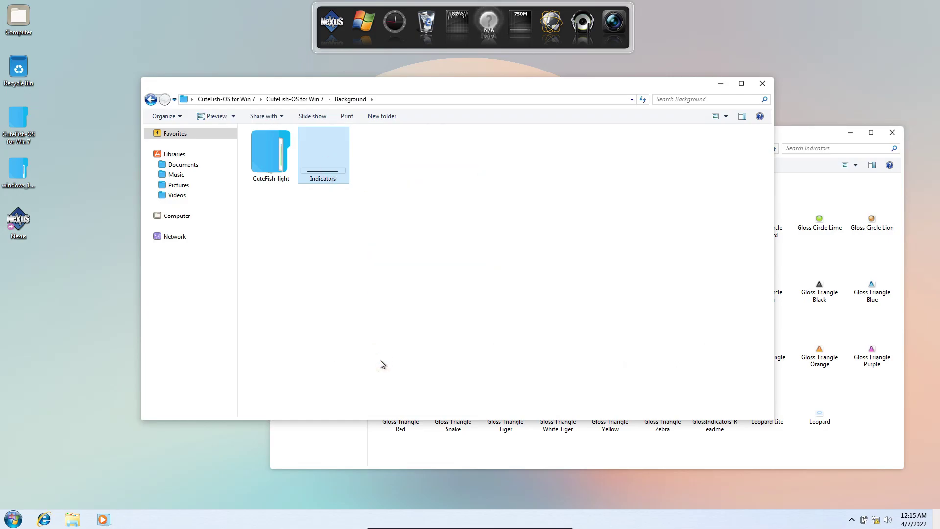
click(383, 461)
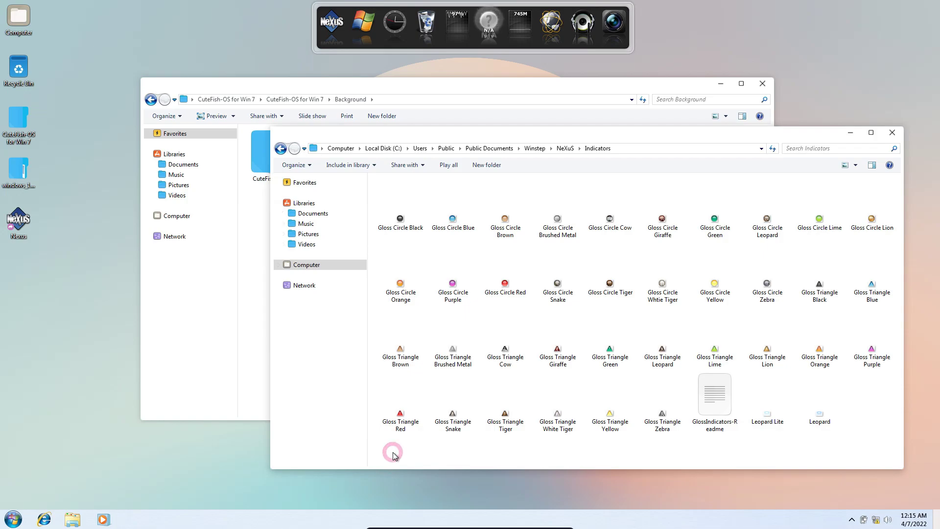
right_click(393, 455)
click(410, 383)
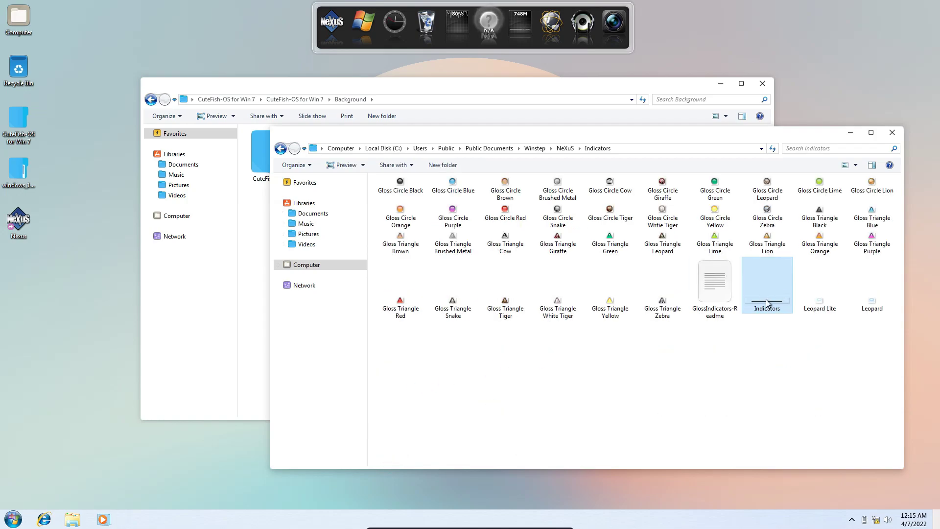
click(893, 134)
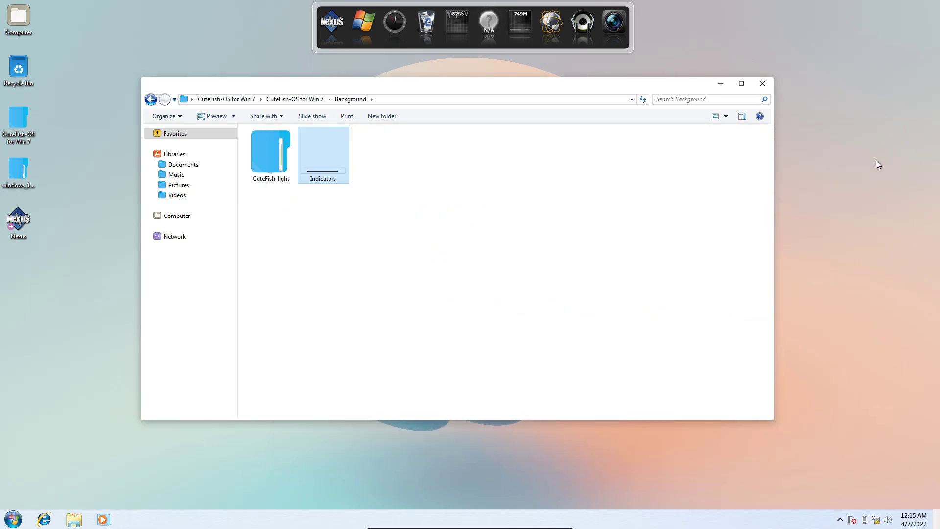
Copy the CuteFish-OS by VIN STAR folder from the inner CuteFish-OS for Win 7 folder.
click(153, 100)
click(288, 157)
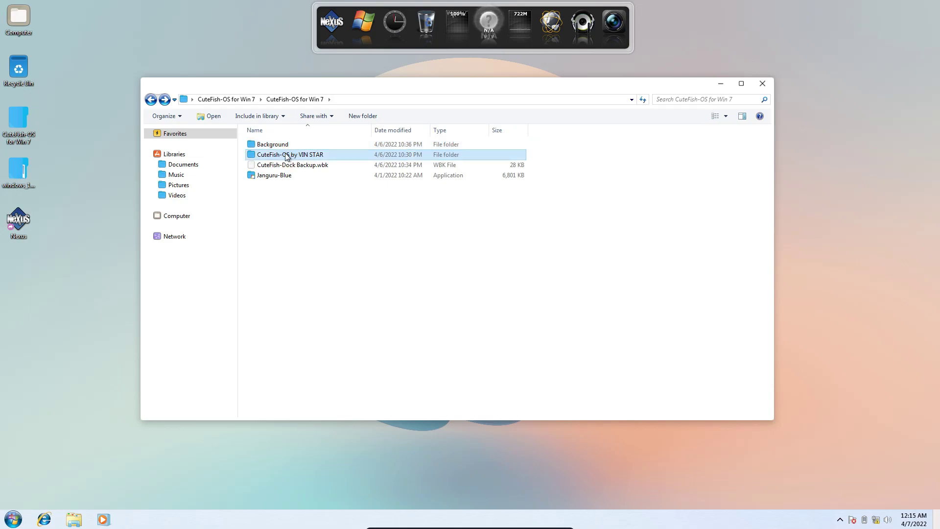
right_click(311, 154)
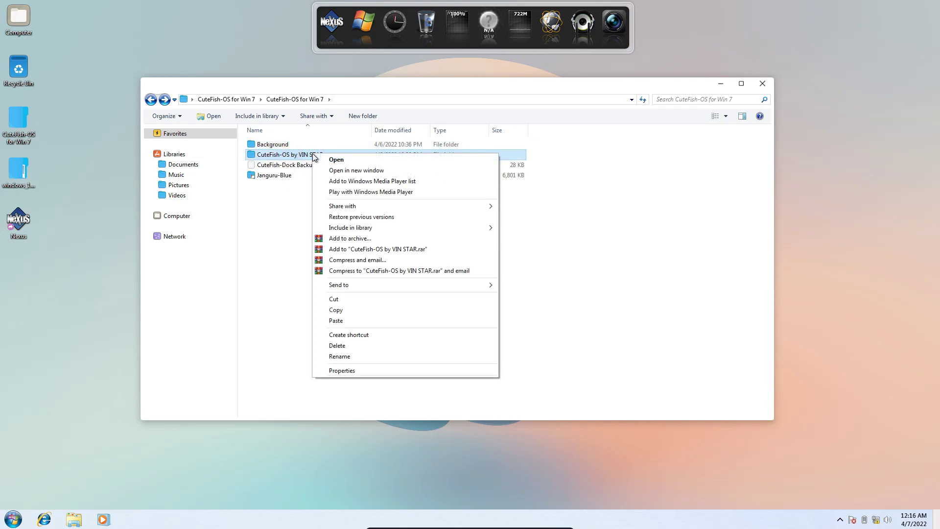
click(364, 313)
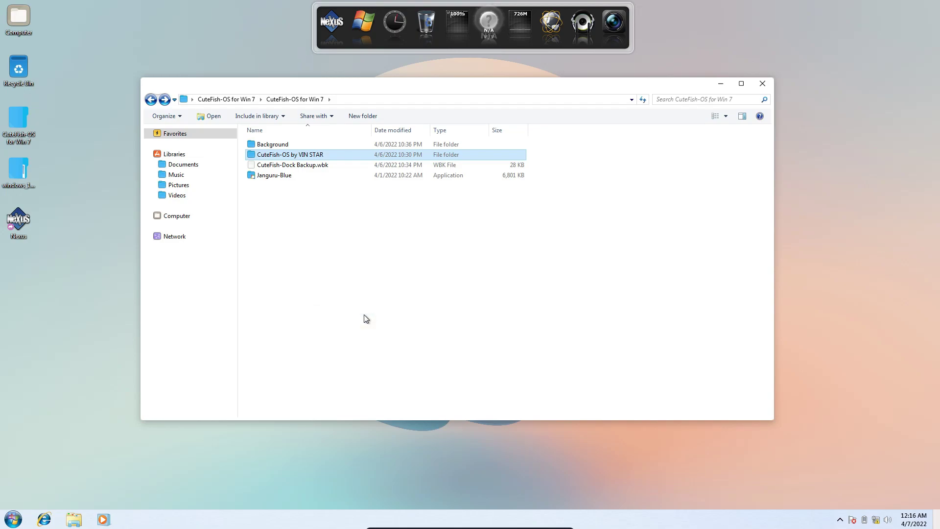
Paste the copied CuteFish-OS by VIN STAR folder into the root of Local Disk (C:).
click(199, 218)
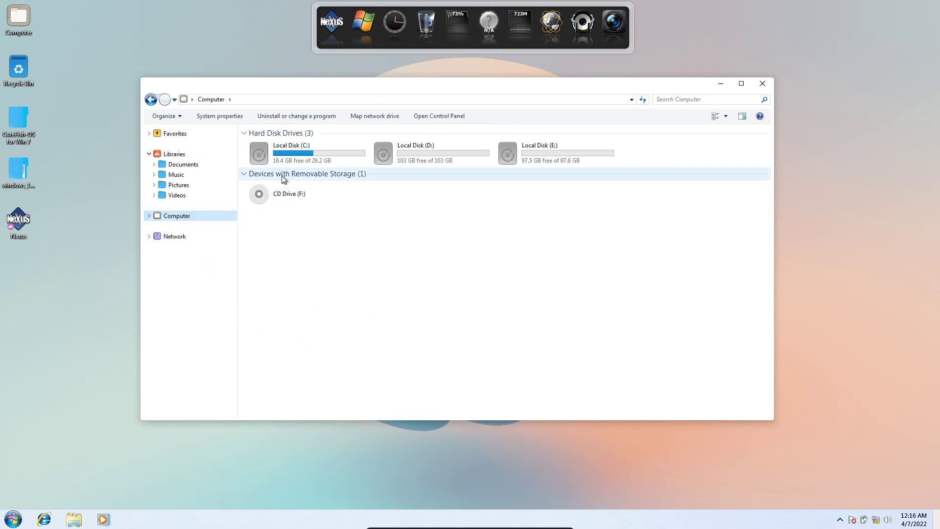
double_click(289, 157)
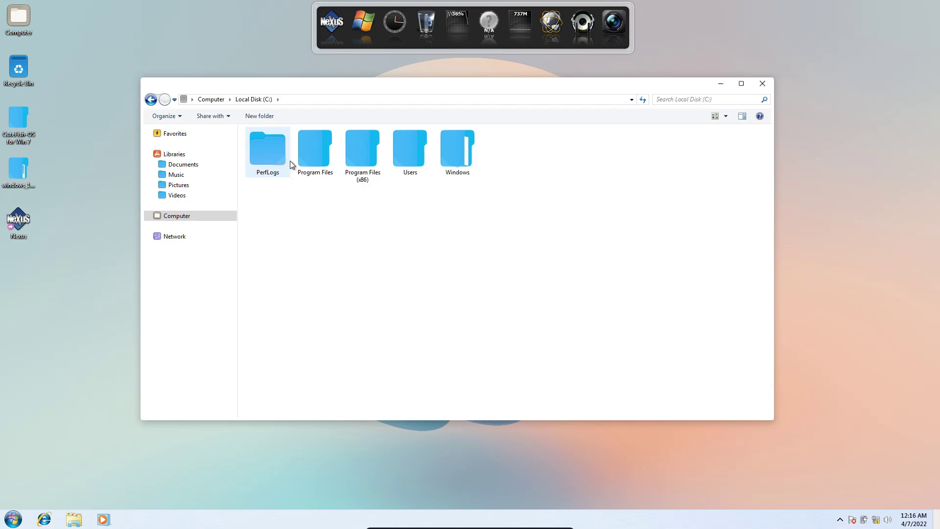
right_click(354, 198)
click(376, 252)
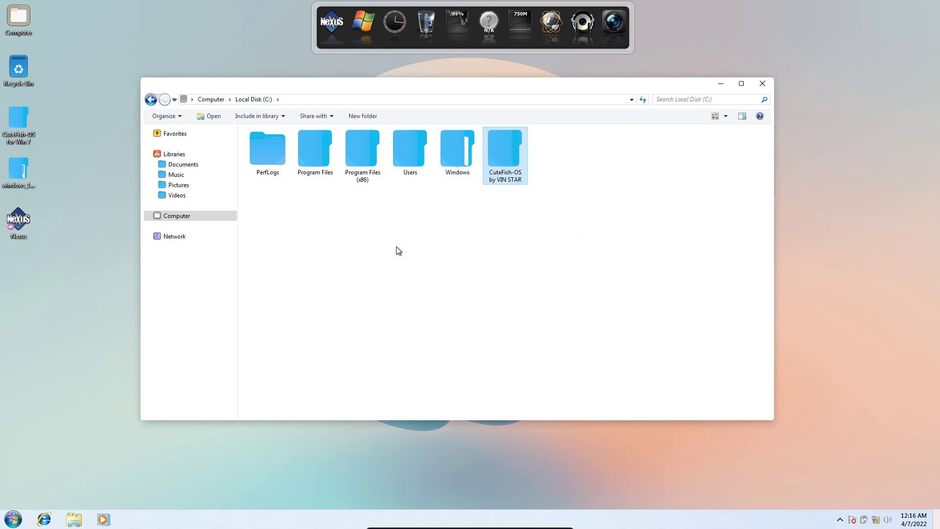
Check the contents of the Nexus - Icons folder inside the pasted CuteFish-OS by VIN STAR folder, and close the window.
double_click(505, 150)
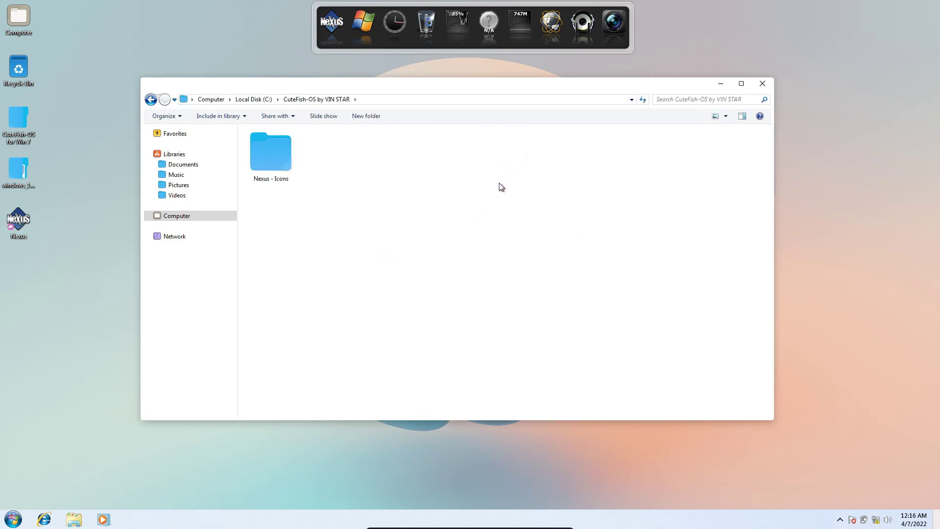
double_click(262, 168)
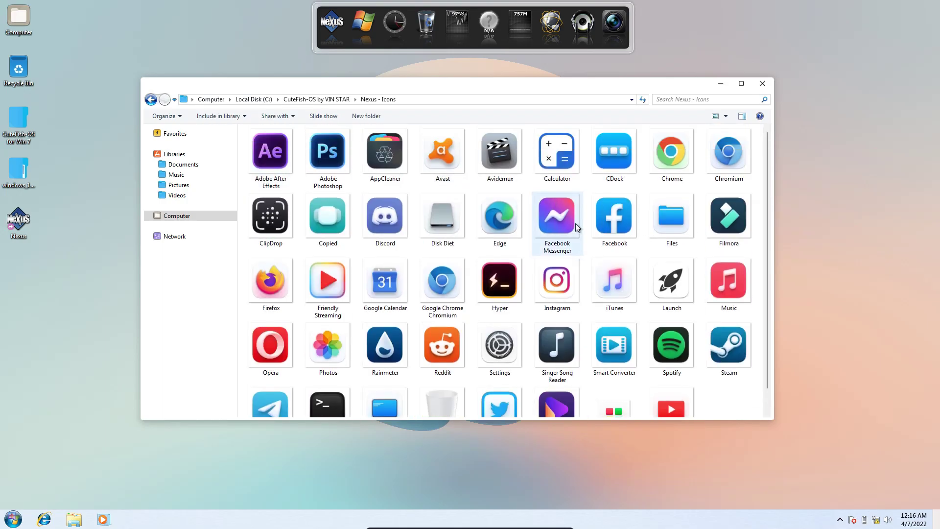
click(762, 83)
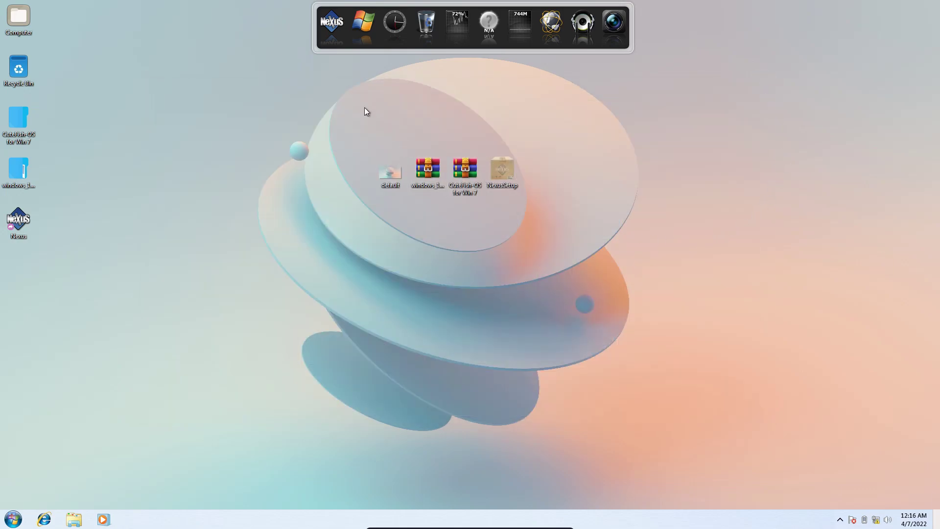
Restore the NeXuS dock settings from CuteFish-Dock Backup.wbk in the inner CuteFish-OS for Win 7 folder on the desktop, and accept the preferences.
click(328, 26)
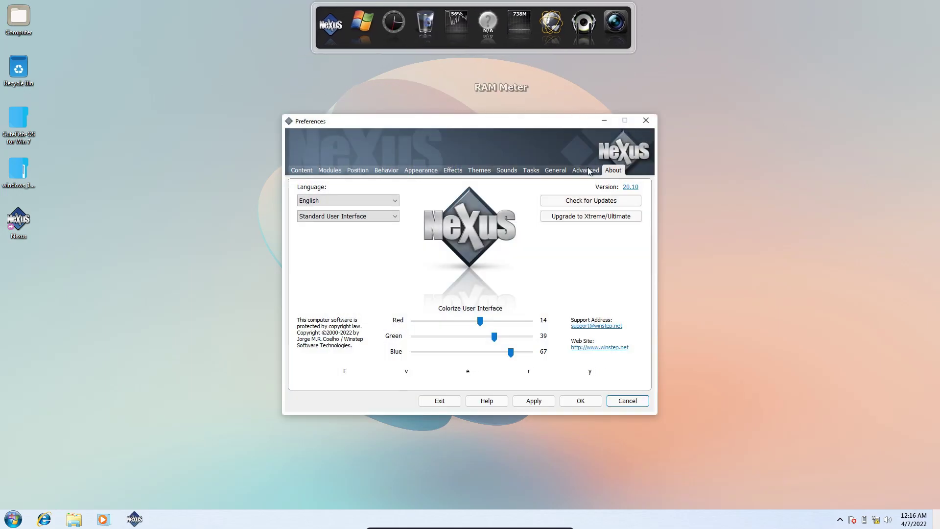
click(589, 171)
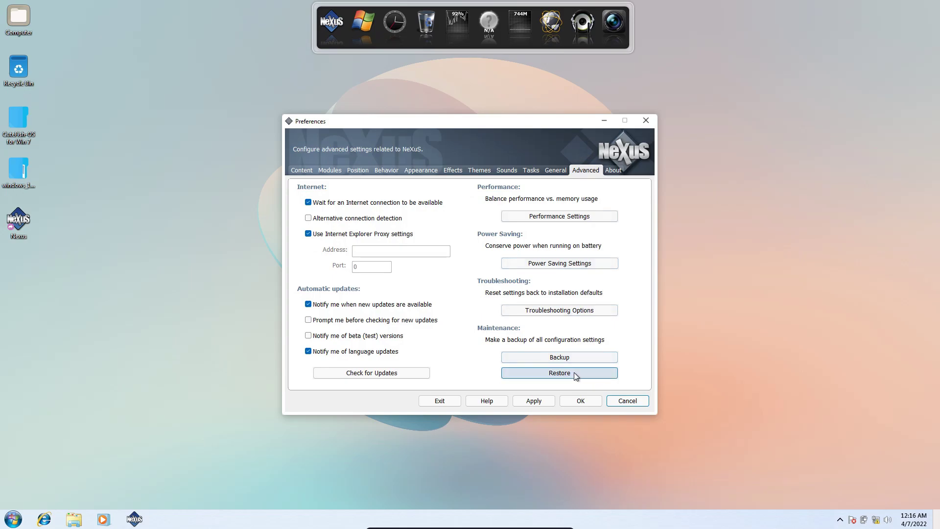
click(549, 375)
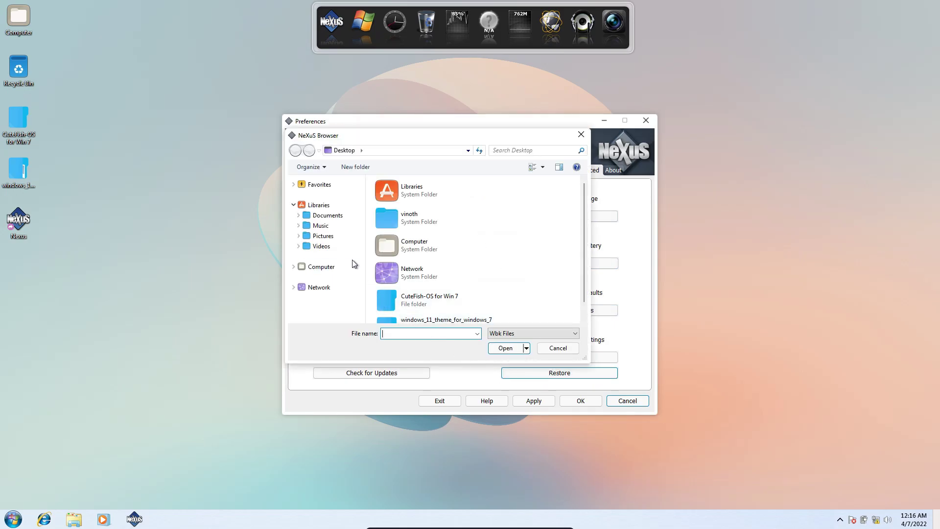
click(294, 184)
click(314, 196)
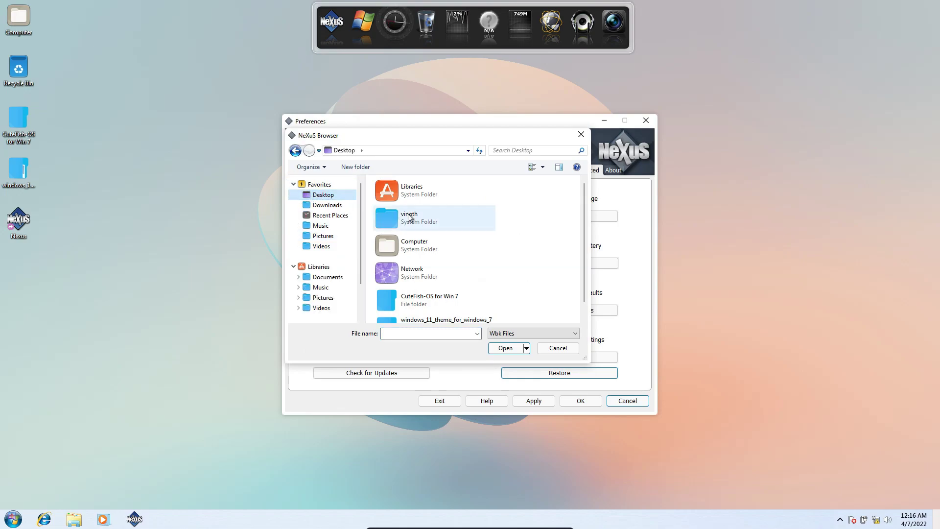
scroll(443, 218, down, 1)
click(437, 302)
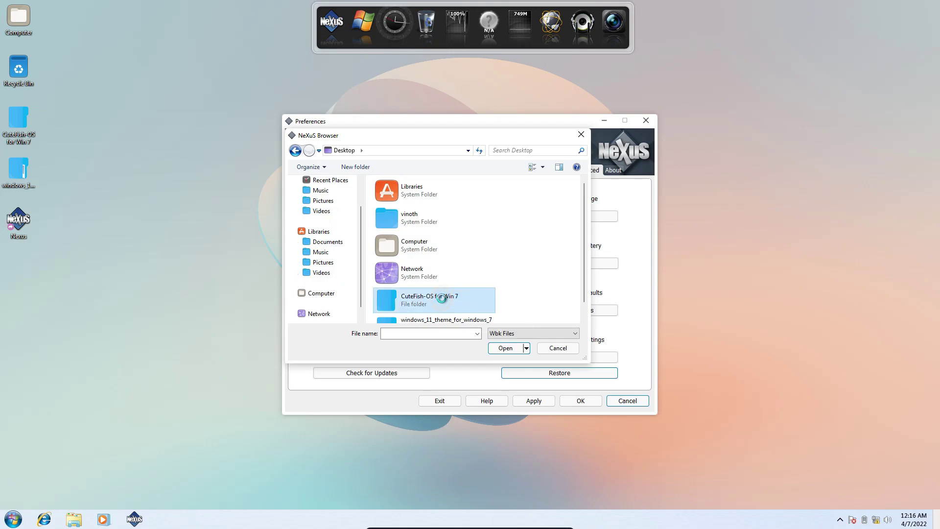
double_click(403, 195)
click(400, 219)
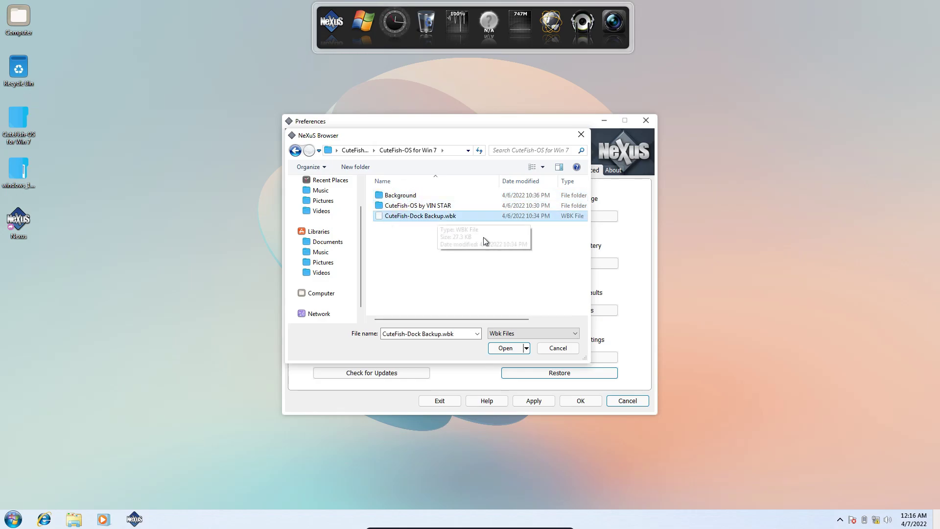
click(503, 347)
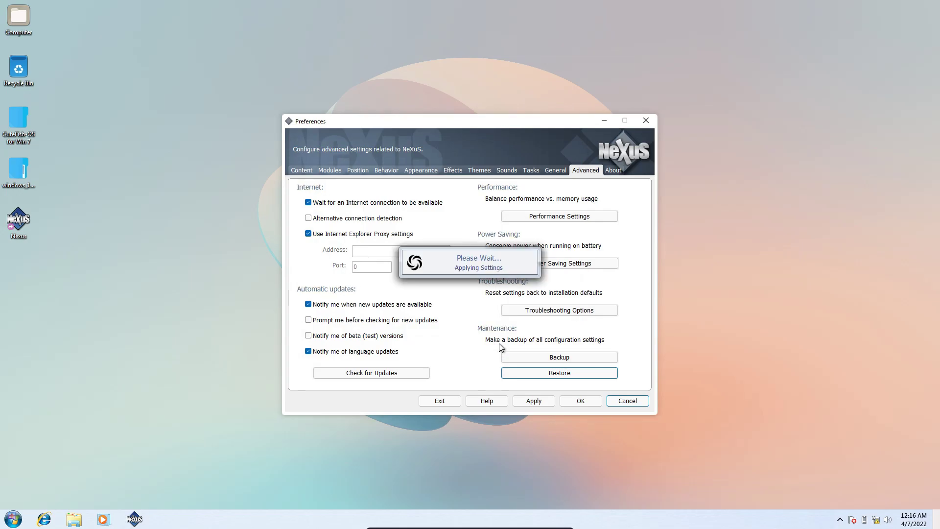
click(569, 405)
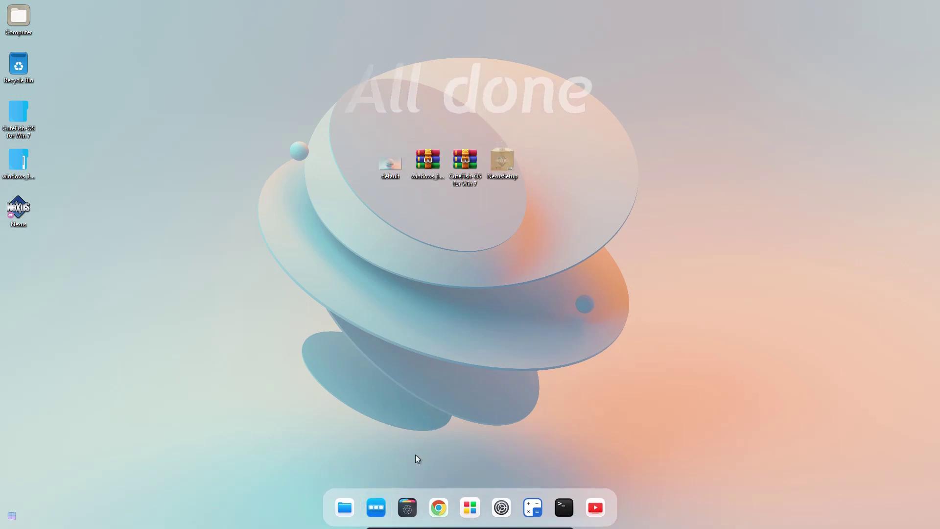
Test the dock's file manager shortcut by opening Libraries, minimizing and restoring it from its dock preview, and closing it.
click(345, 508)
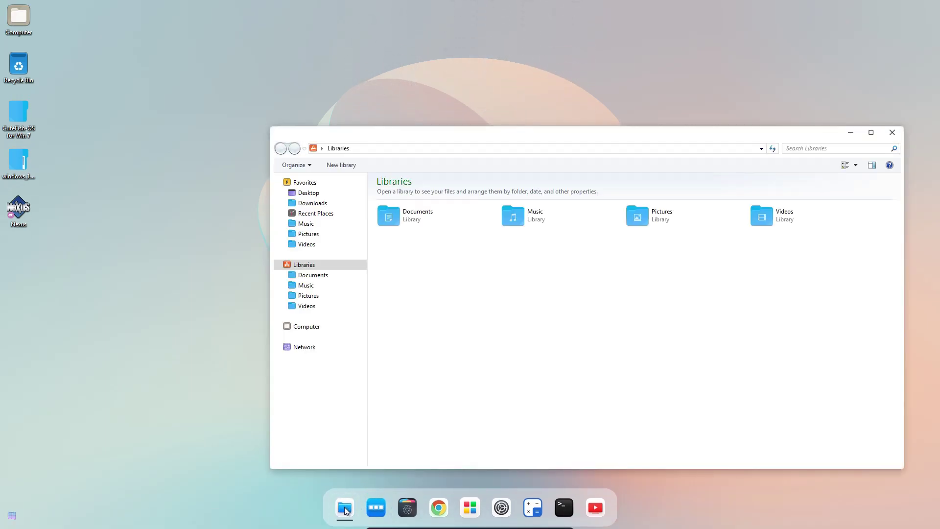
mouse_move(345, 507)
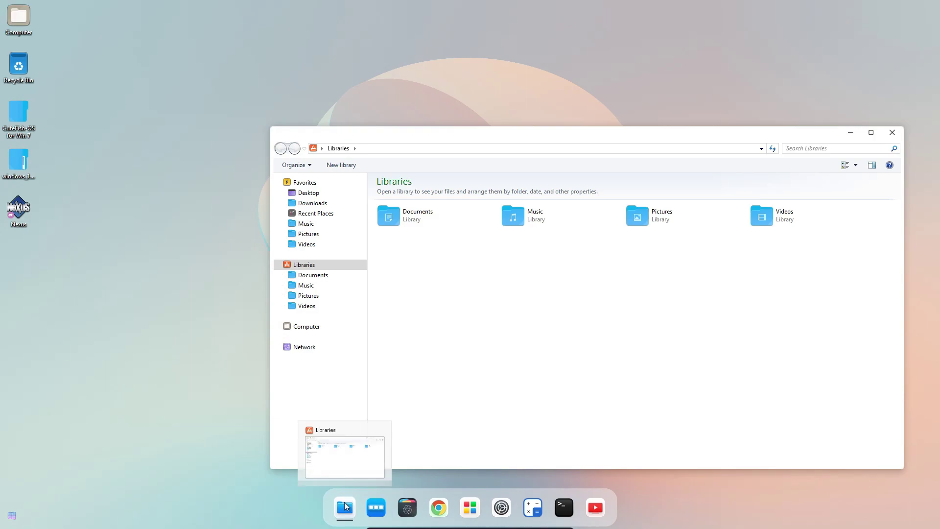
click(339, 457)
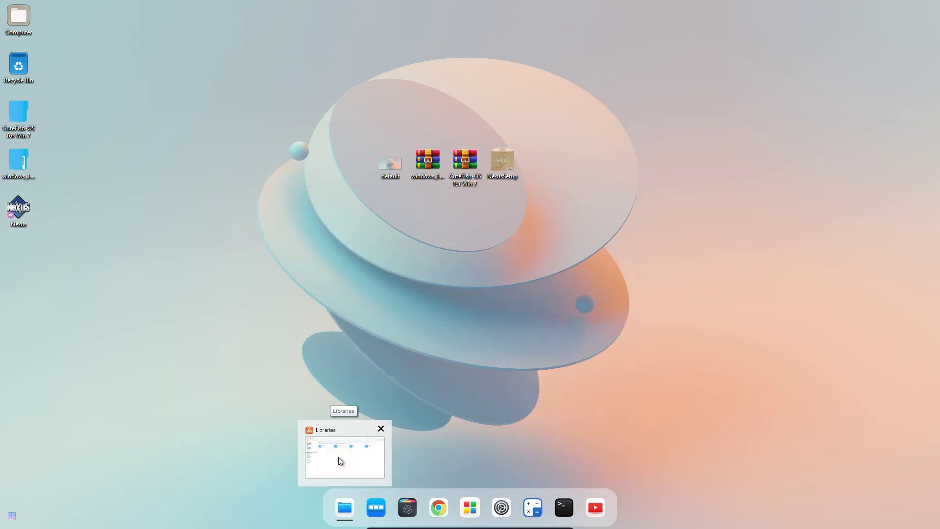
click(338, 457)
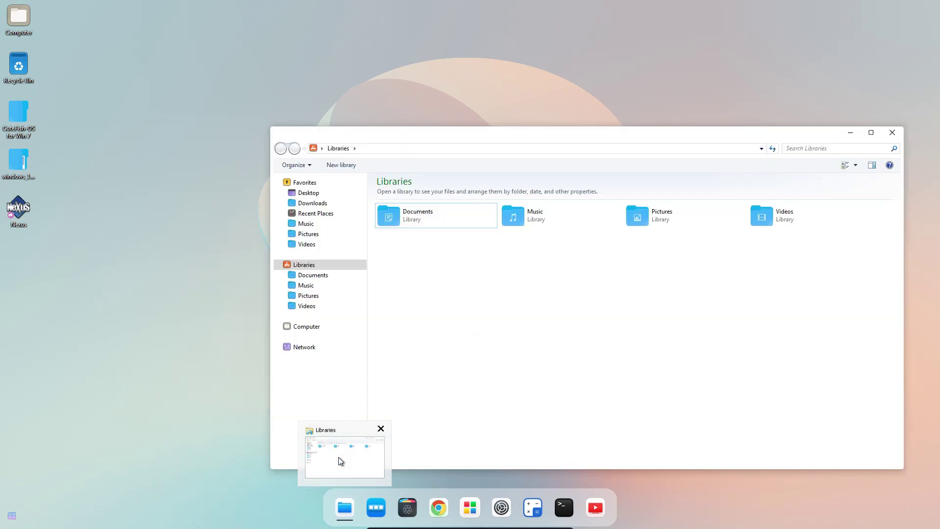
click(381, 430)
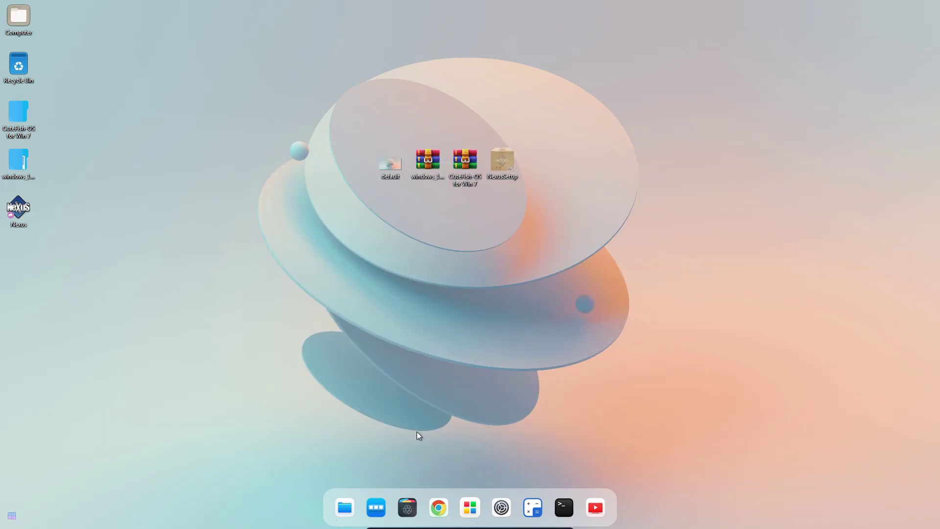
Examine the themed icons in Favorites, Libraries, Computer and Local Disk (C:) from the dock's file manager, and close the window.
click(349, 507)
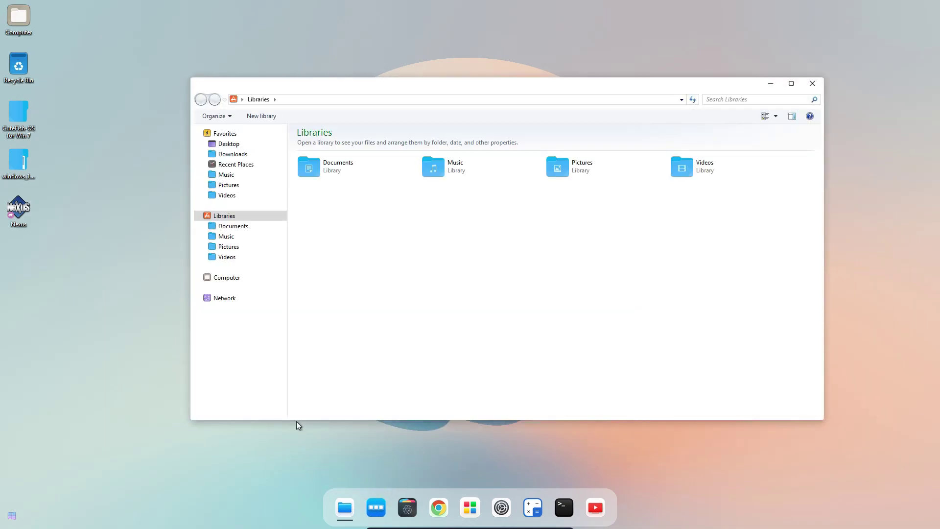
click(254, 128)
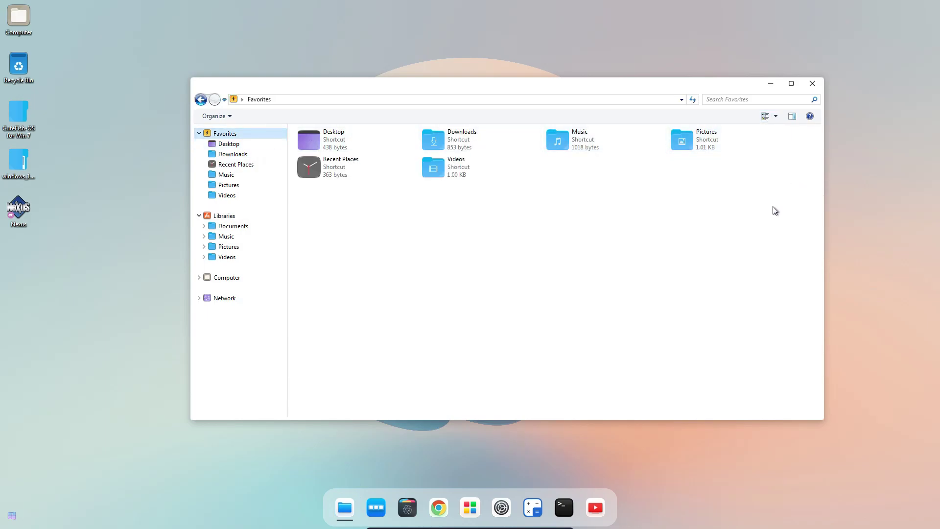
click(258, 218)
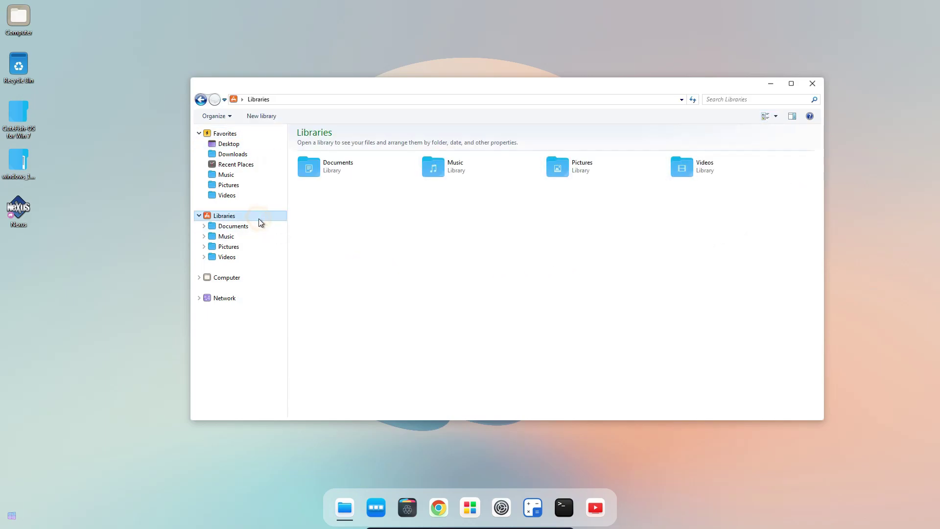
click(261, 278)
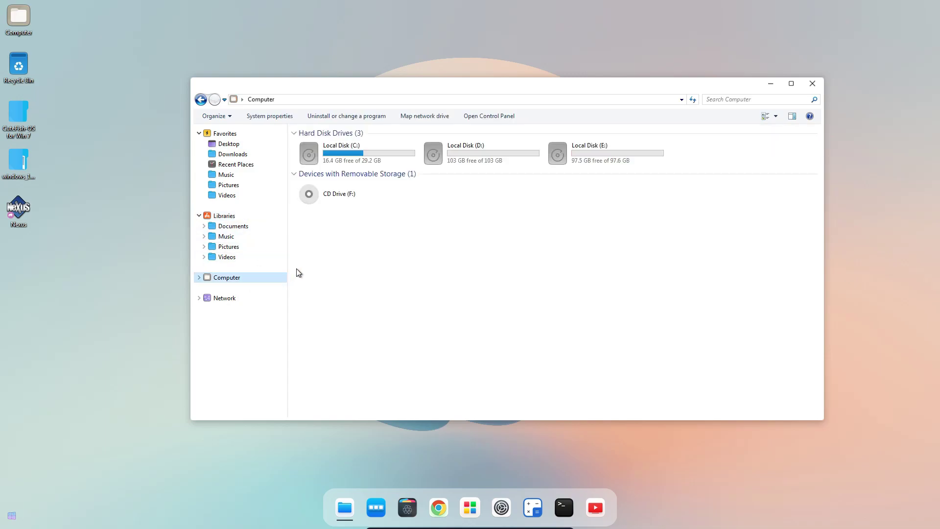
double_click(334, 163)
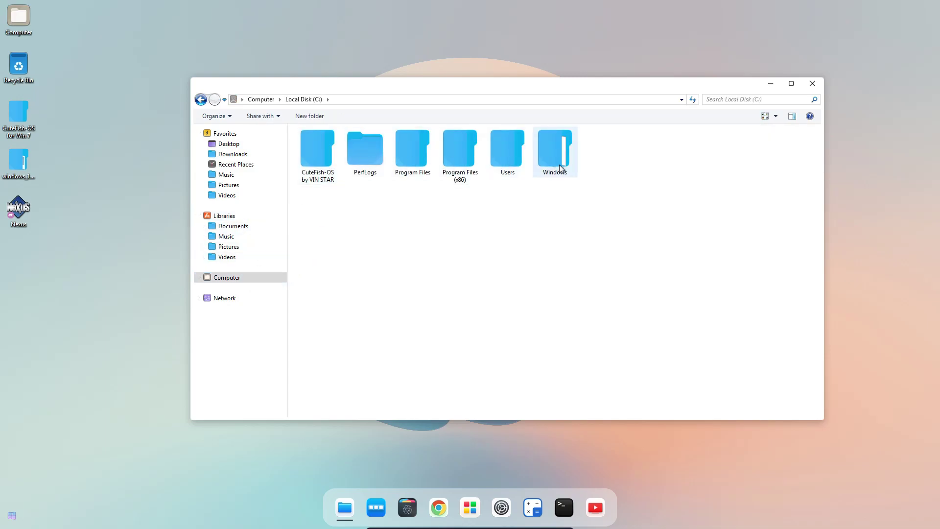
click(813, 82)
Hide all icons on the desktop.
right_click(811, 79)
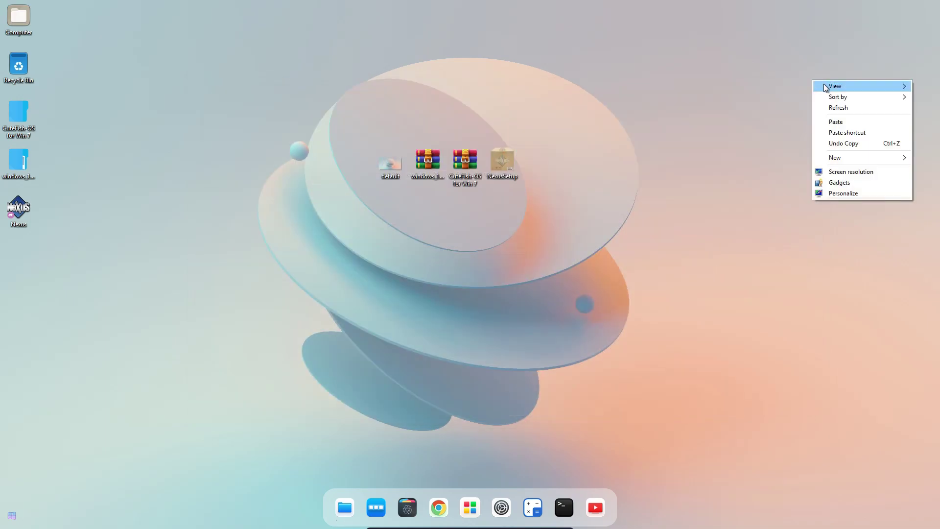
mouse_move(824, 86)
click(761, 147)
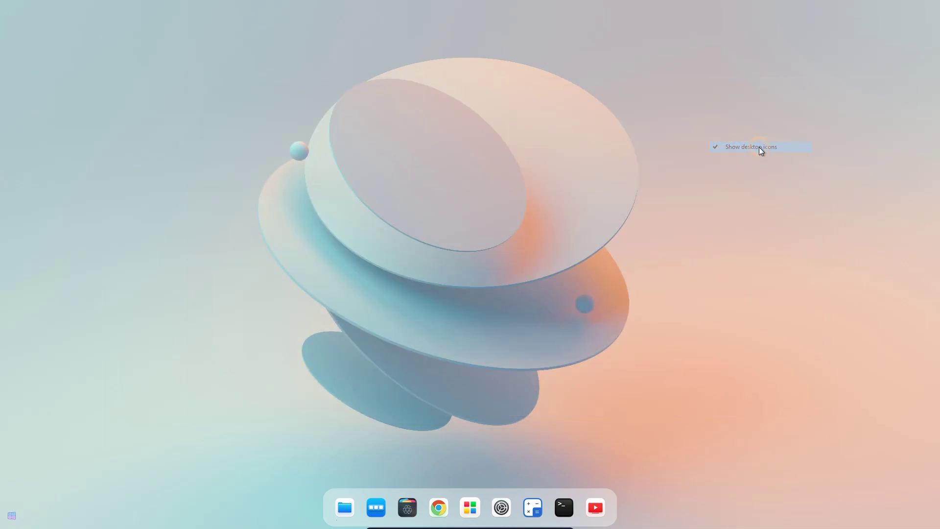